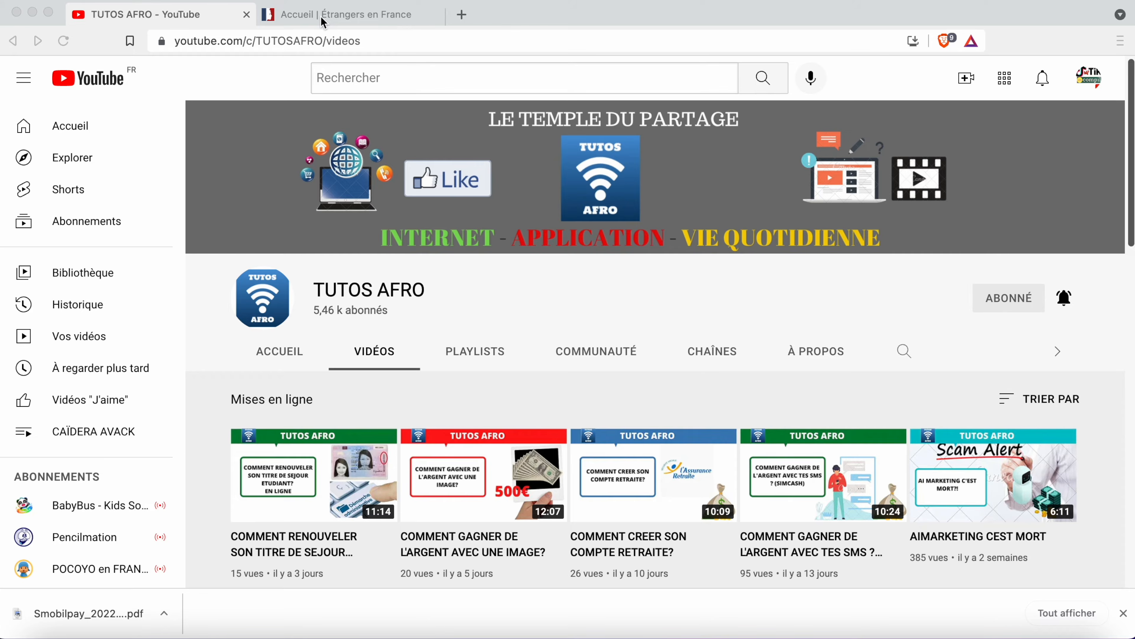
# - Switch to the 'Accueil | Étrangers en France' browser tab
pyautogui.click(325, 18)
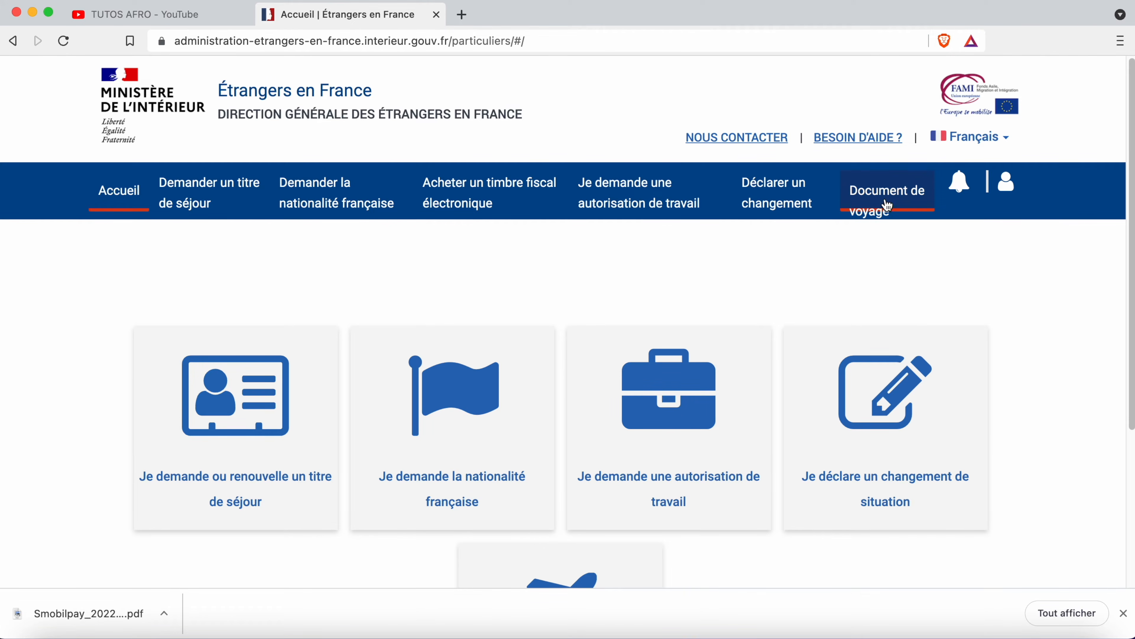
# - Open the 'Je demande un document de voyage' card to reach the TVE/DCEM choice page
pyautogui.scroll(-5, 806, 381)
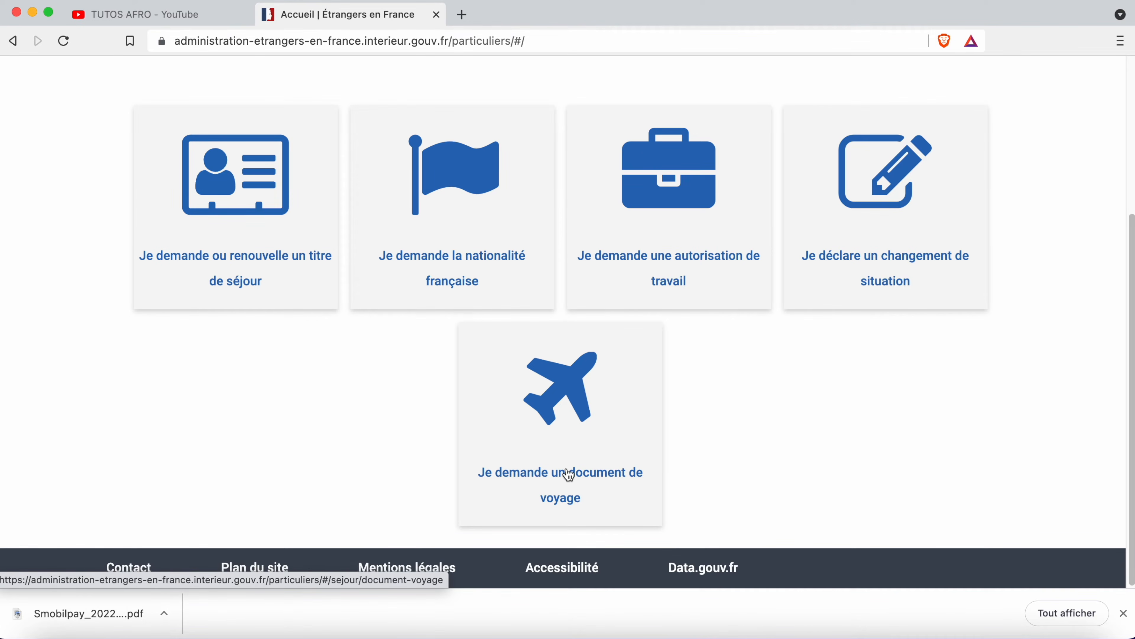
pyautogui.click(554, 448)
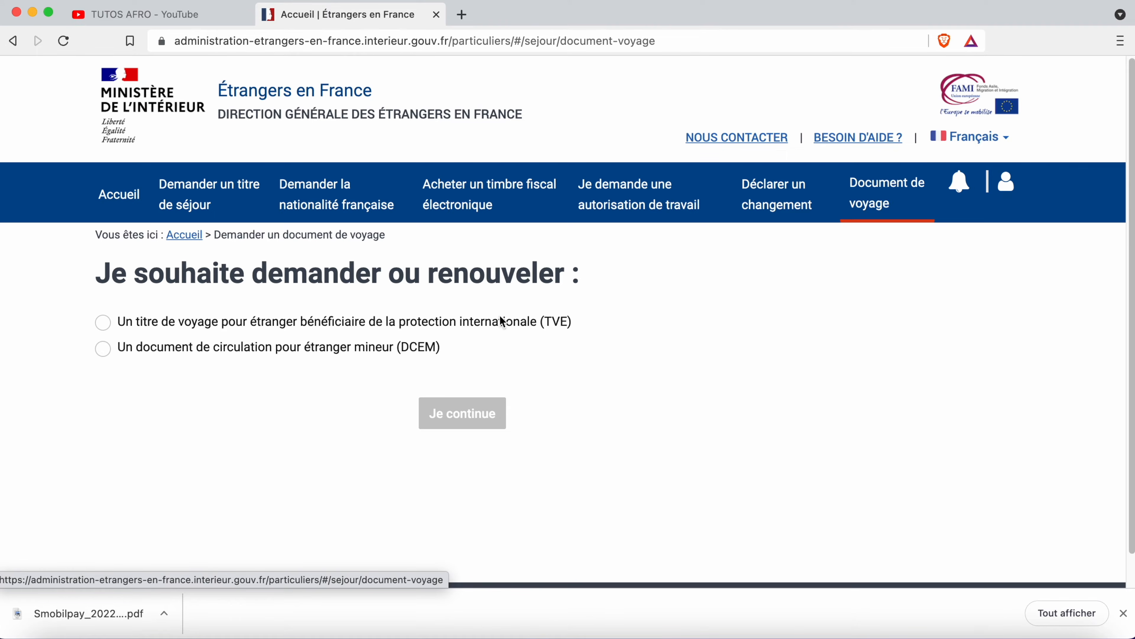
# - Choose TVE as the travel document and accept the reserved-procedure notice
pyautogui.click(371, 331)
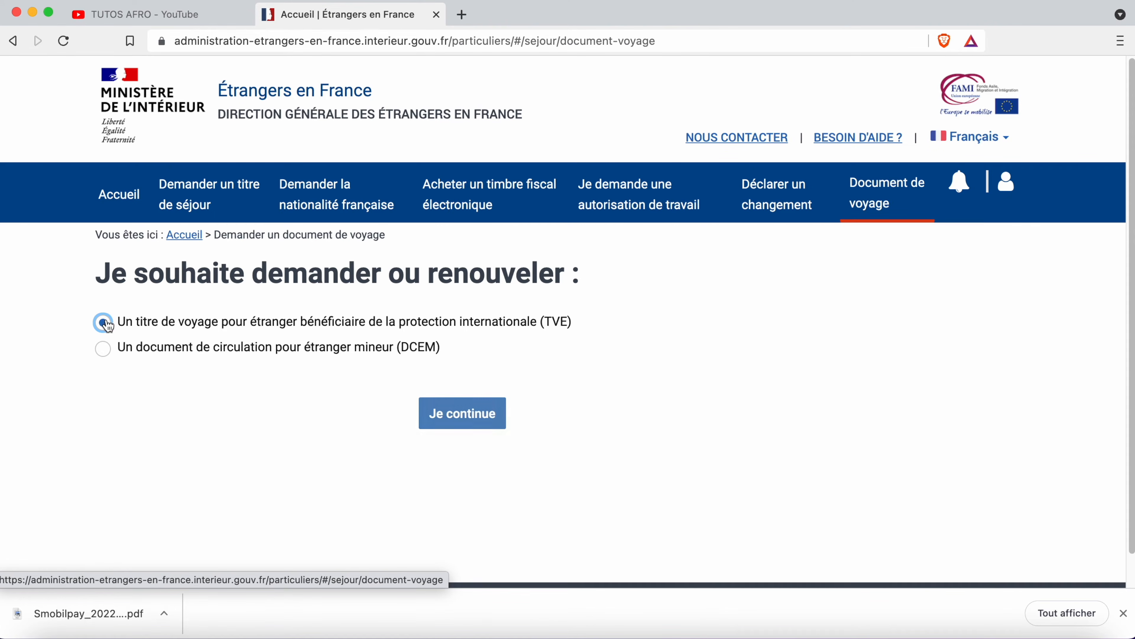
pyautogui.click(469, 419)
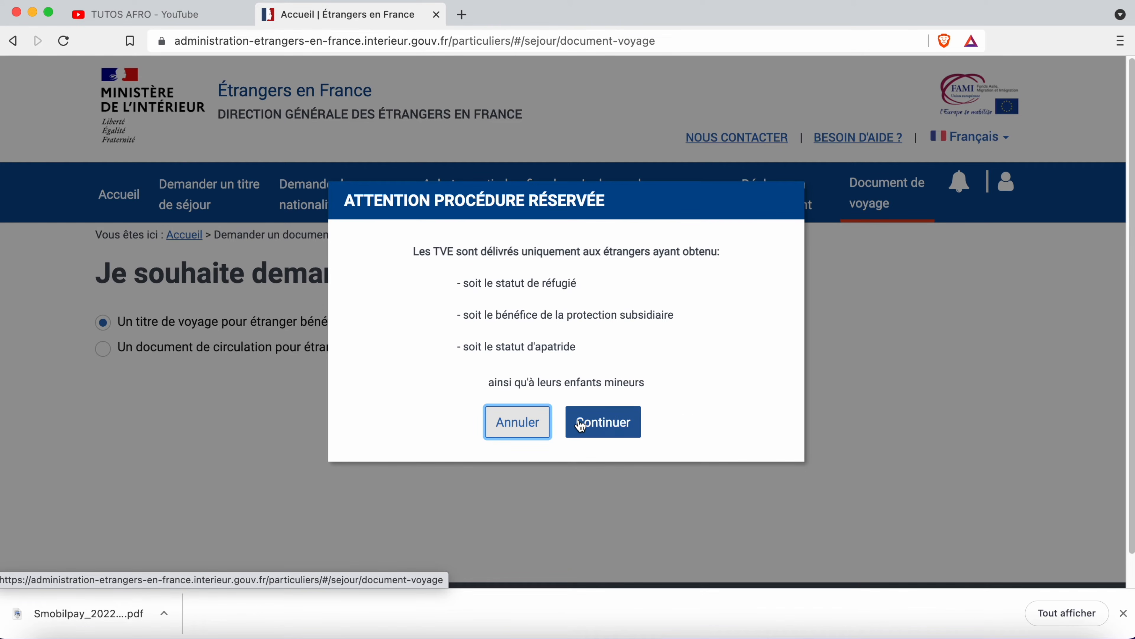
pyautogui.click(613, 428)
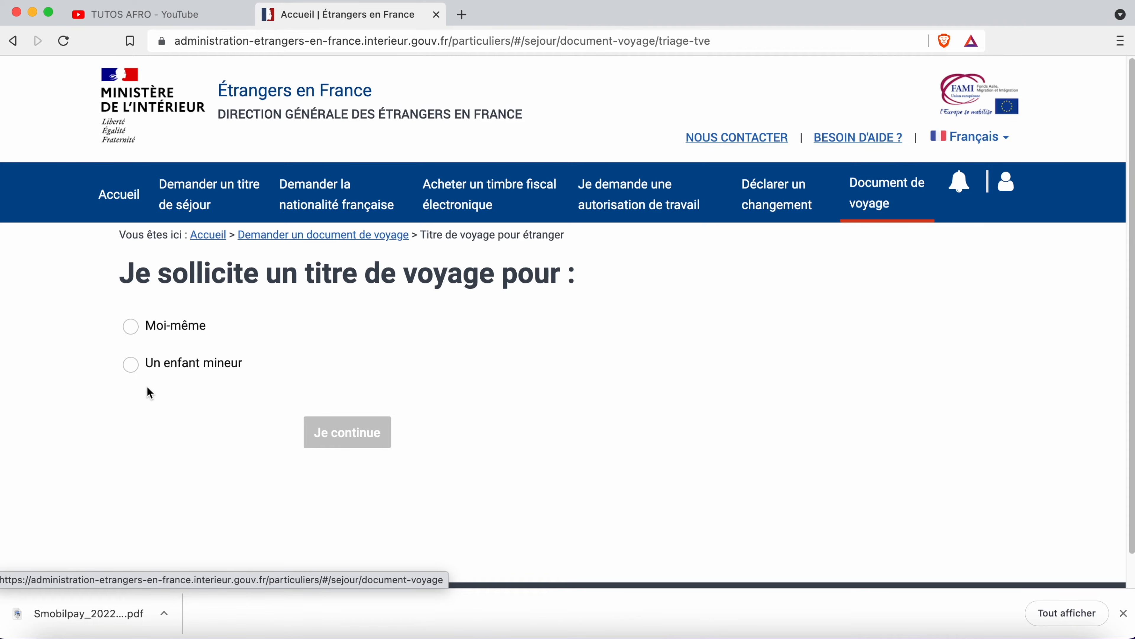
# - Answer for a minor child, as parent holding a residence permit, without refugee status
pyautogui.click(140, 329)
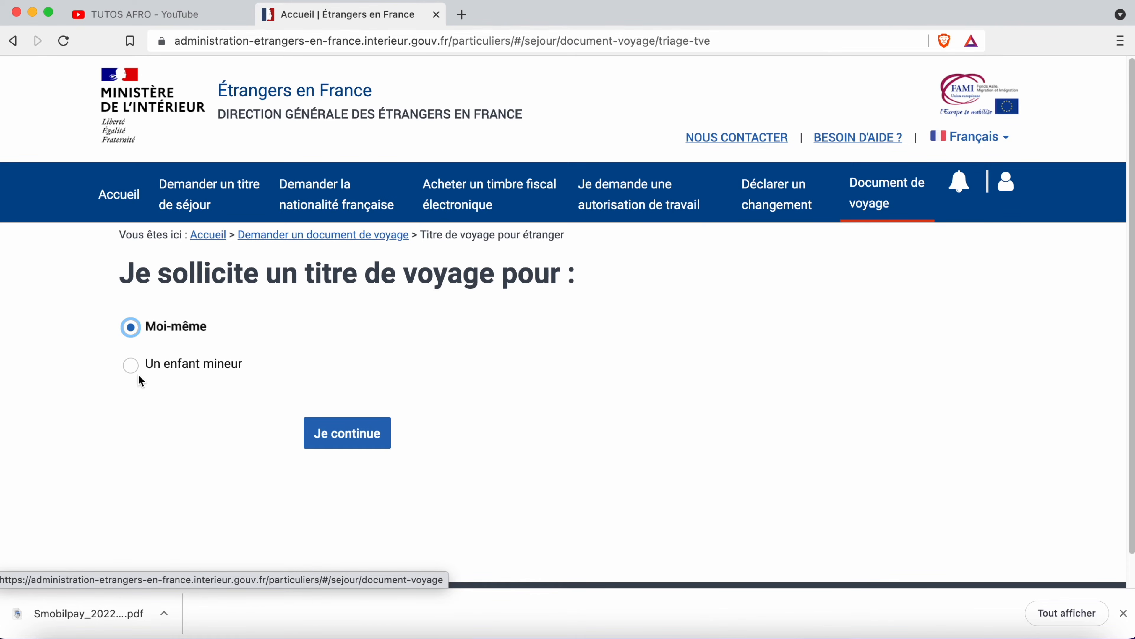
pyautogui.click(131, 365)
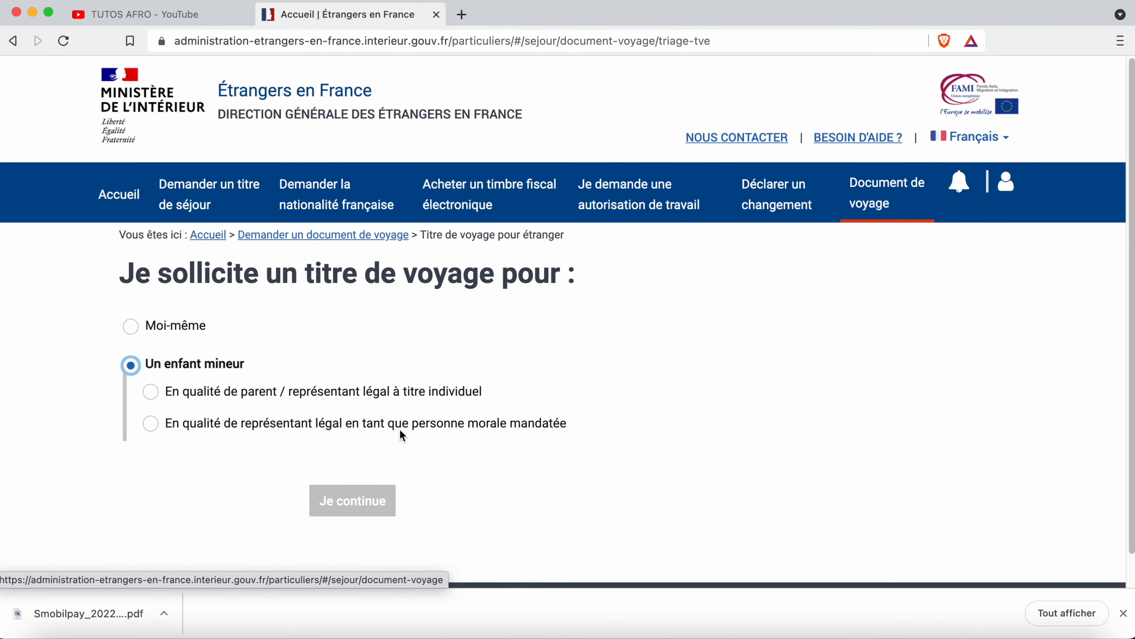
pyautogui.click(203, 396)
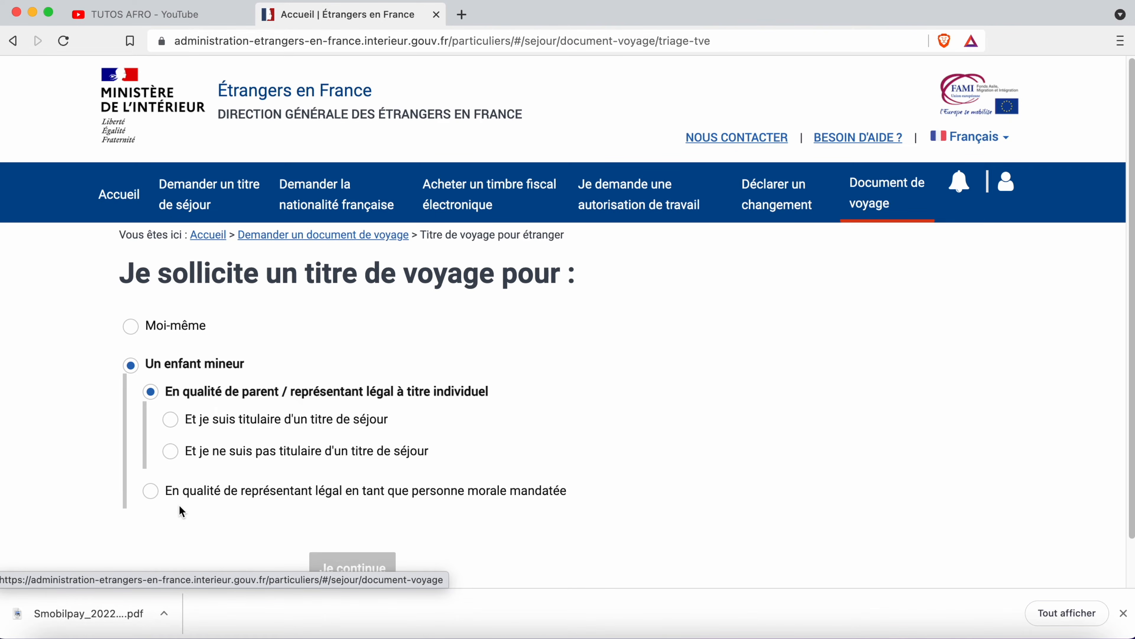
pyautogui.click(261, 422)
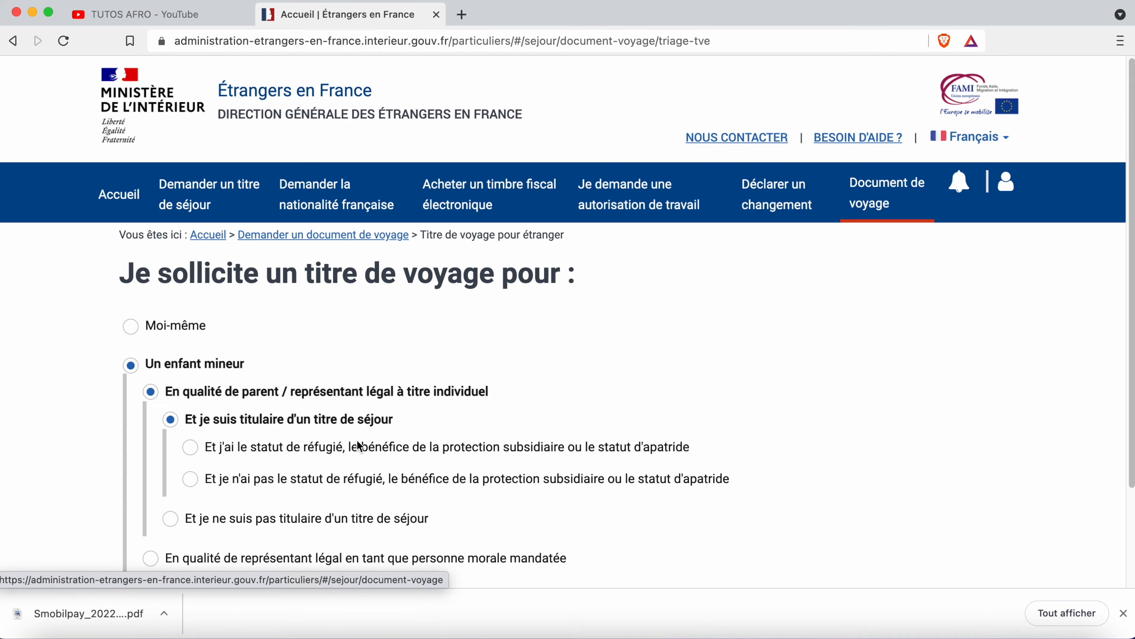
pyautogui.scroll(-3, 362, 440)
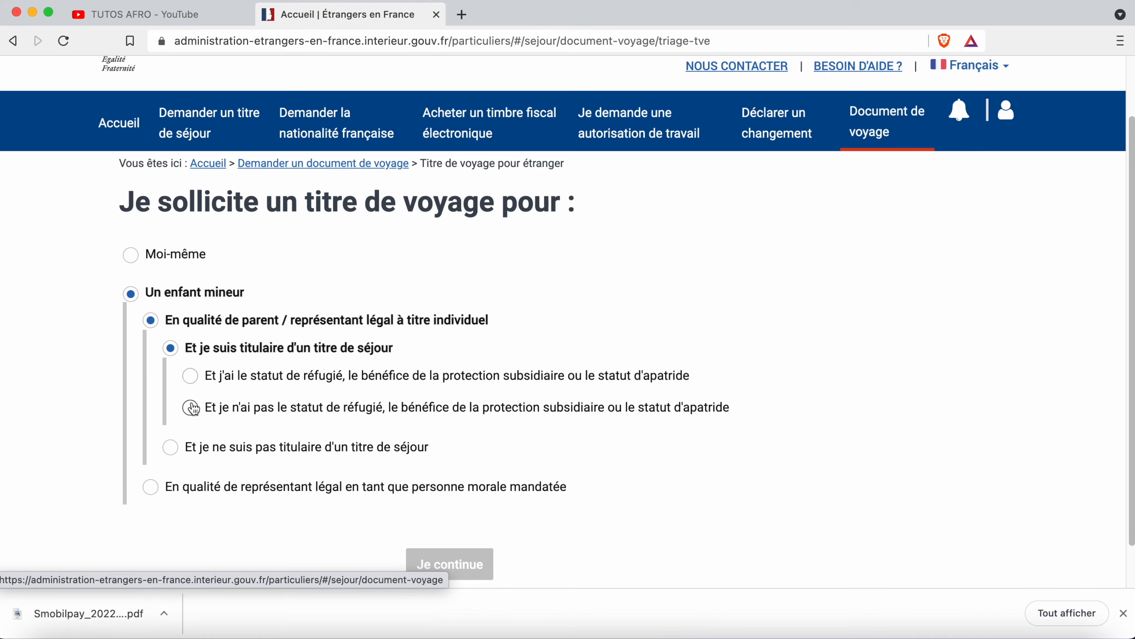
pyautogui.click(192, 378)
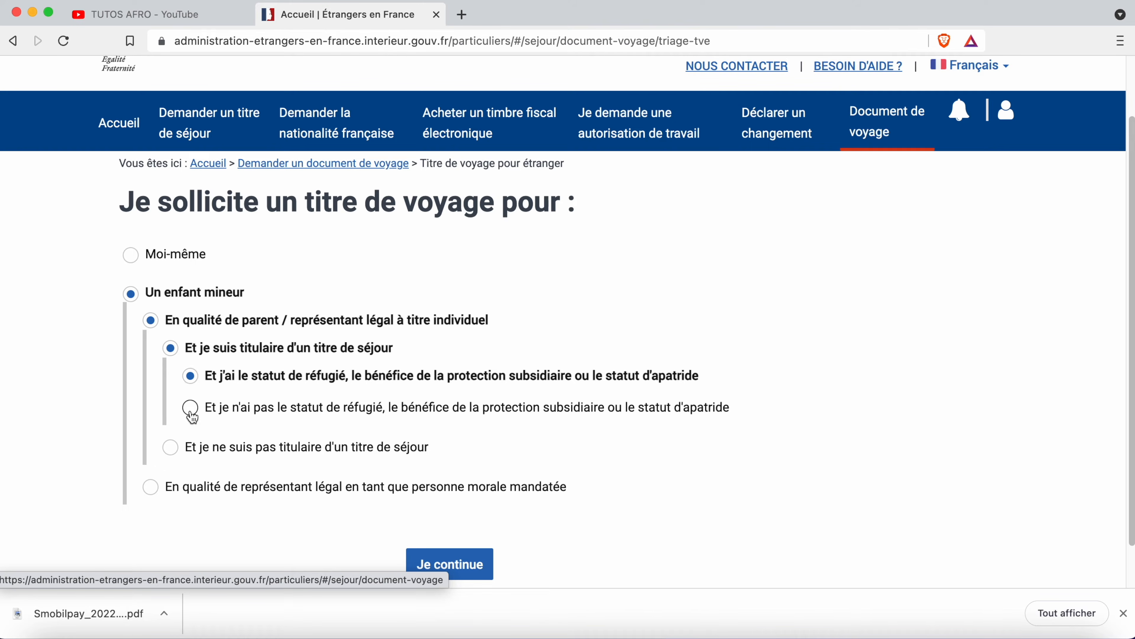
pyautogui.click(191, 408)
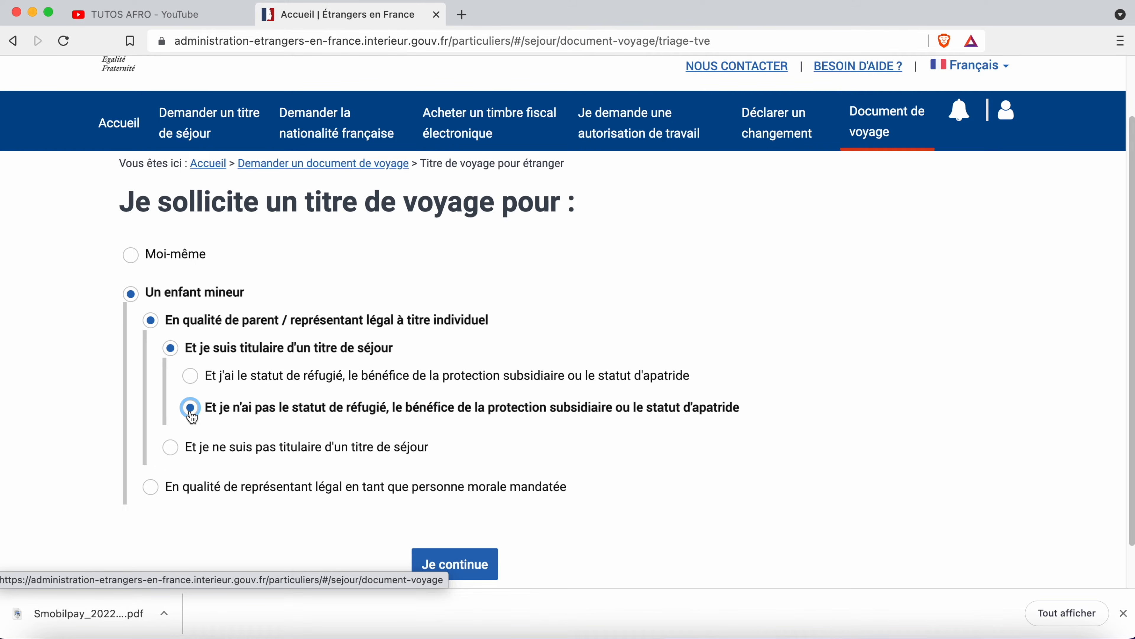
pyautogui.click(465, 572)
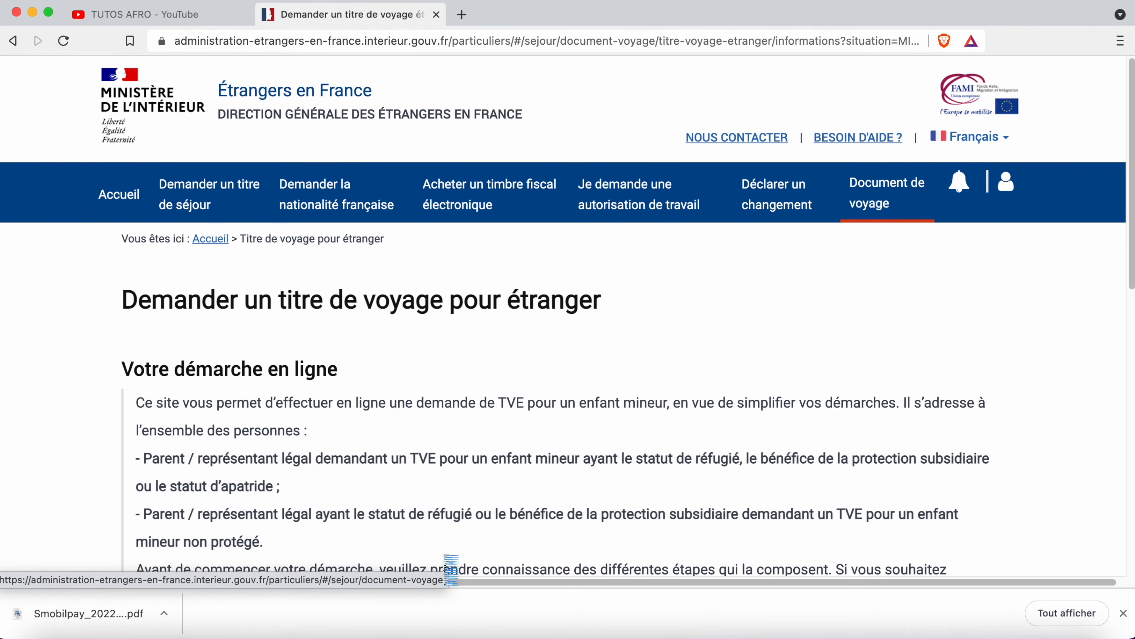
pyautogui.scroll(-6, 304, 430)
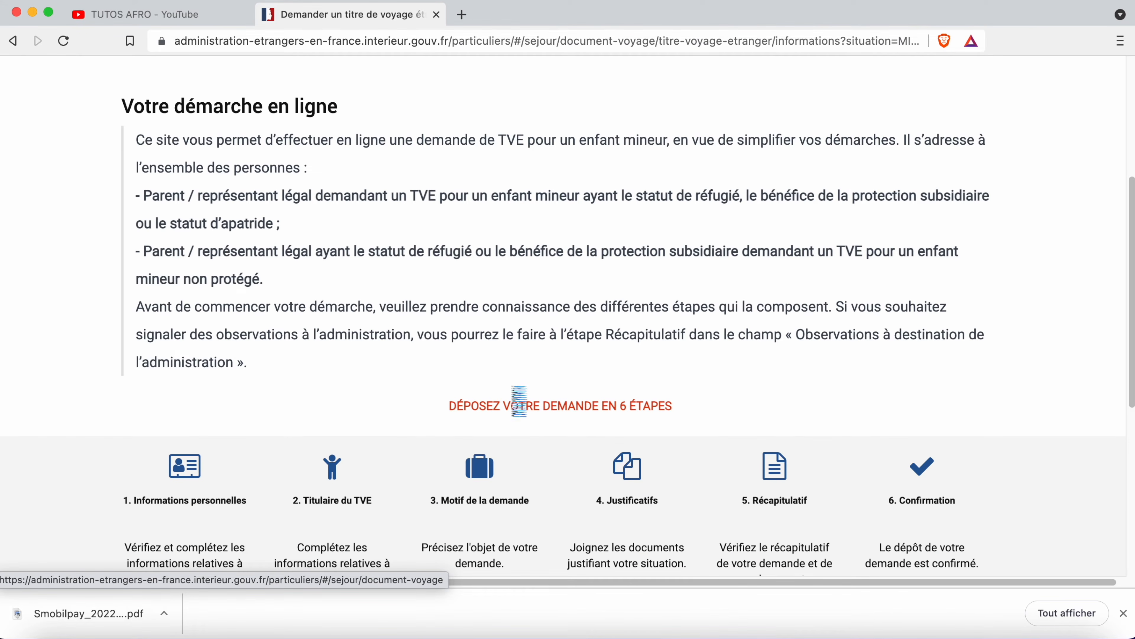
pyautogui.scroll(-4, 383, 434)
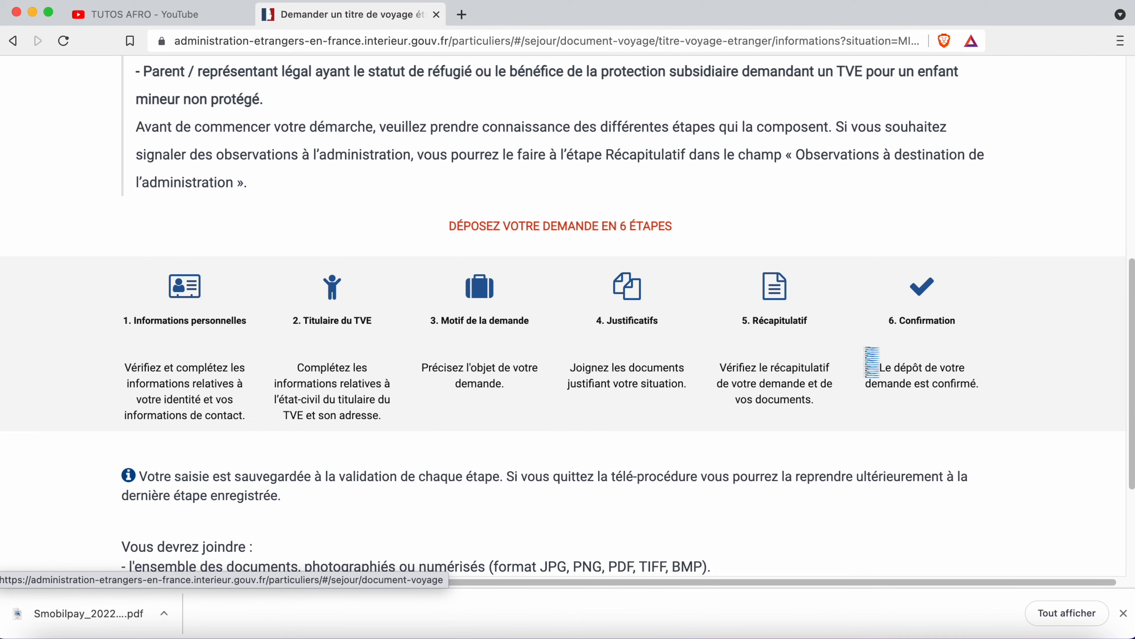
pyautogui.scroll(-5, 909, 407)
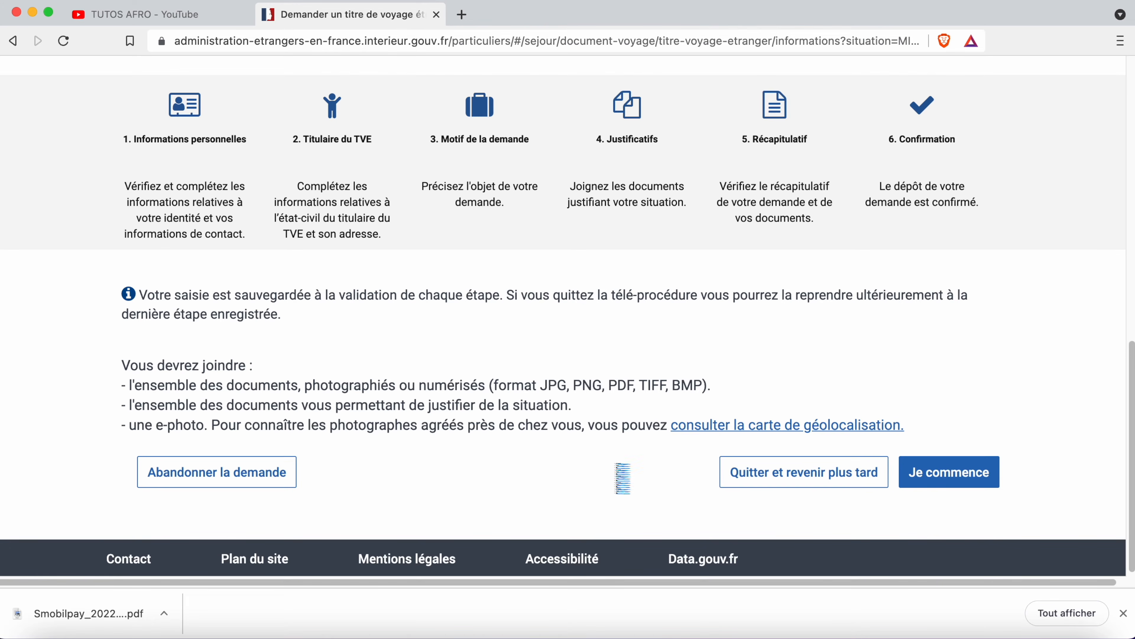
pyautogui.click(762, 425)
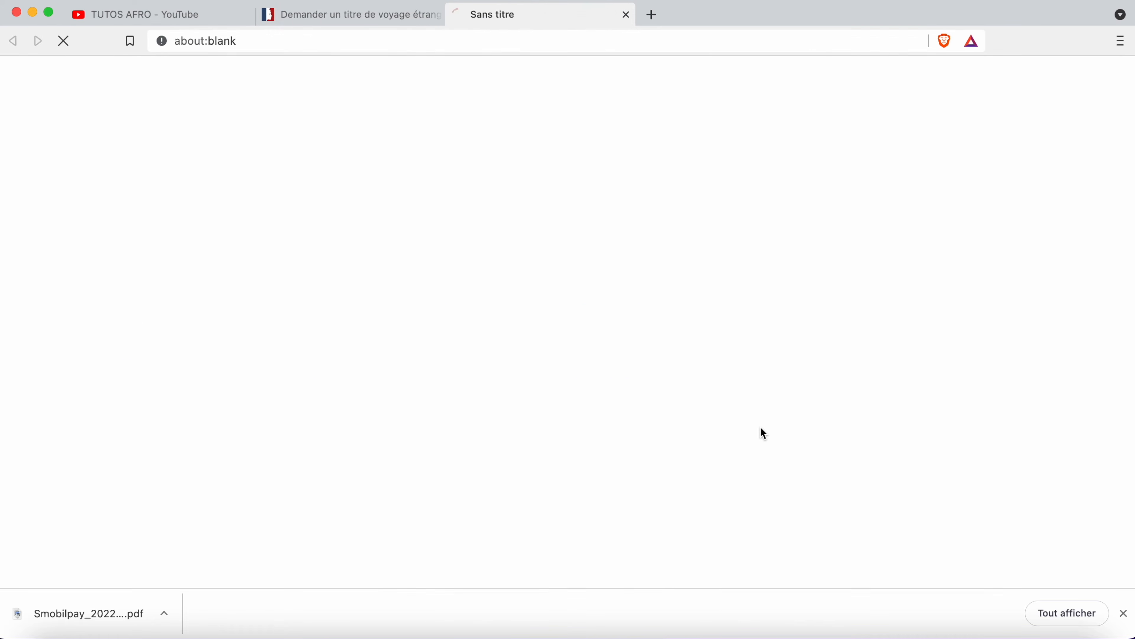
pyautogui.scroll(-1, 532, 425)
pyautogui.scroll(-1, 532, 421)
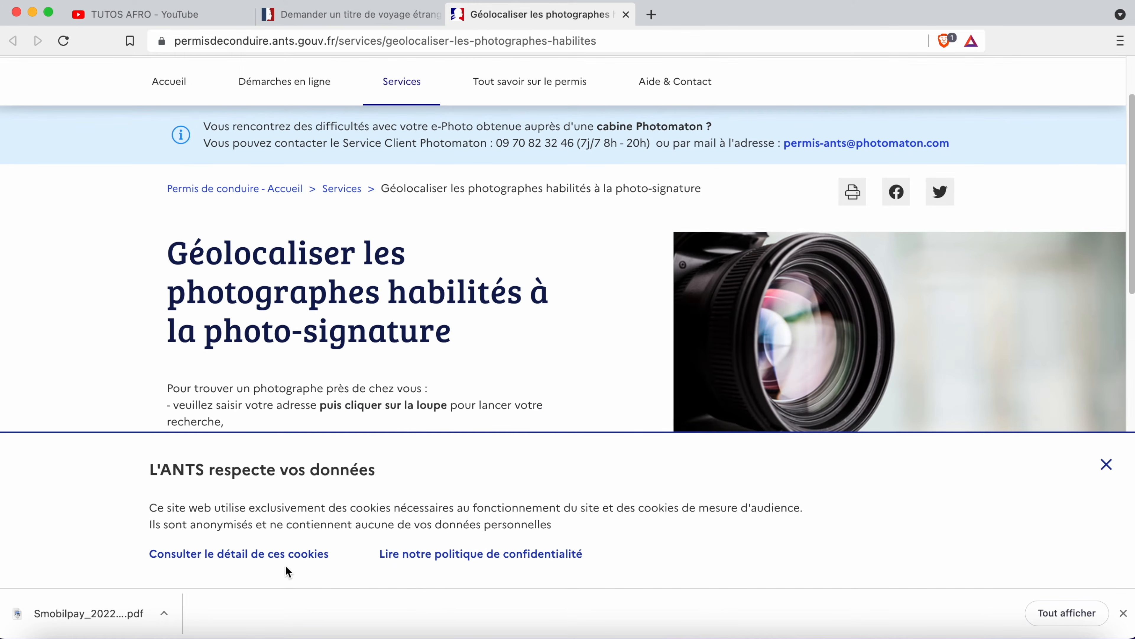
pyautogui.click(1107, 465)
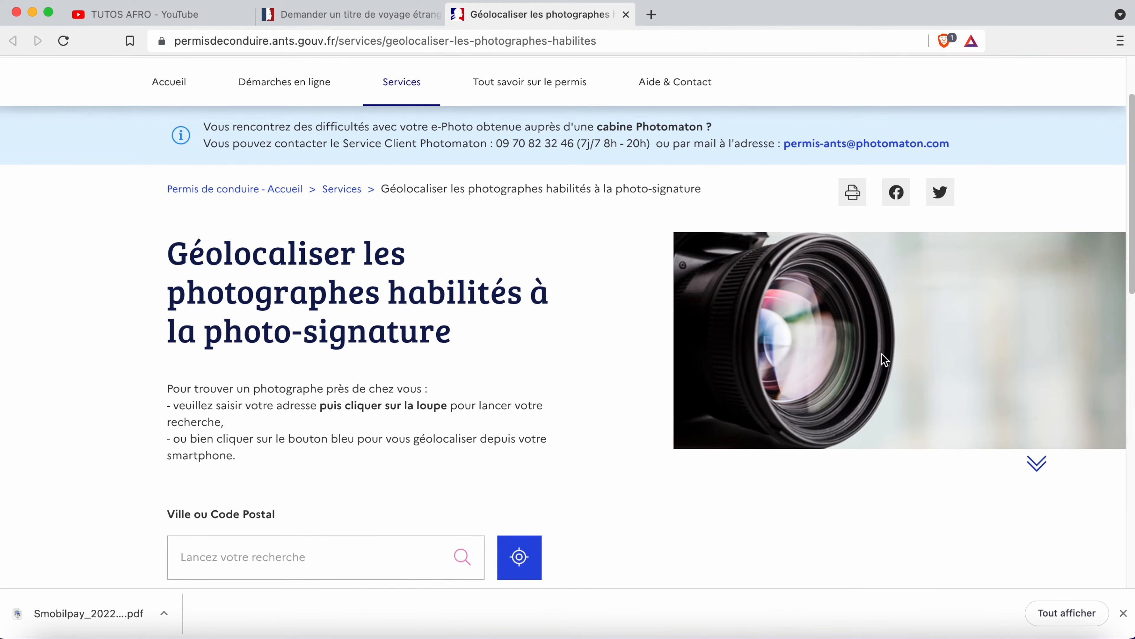
pyautogui.scroll(-3, 192, 410)
pyautogui.click(230, 421)
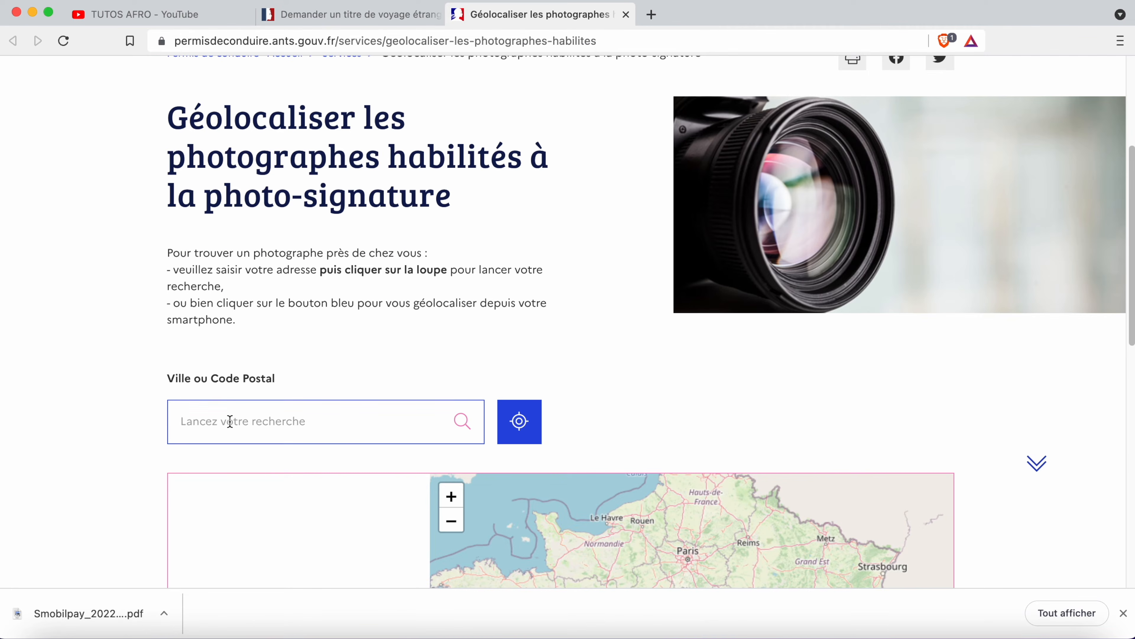
pyautogui.write('8600')
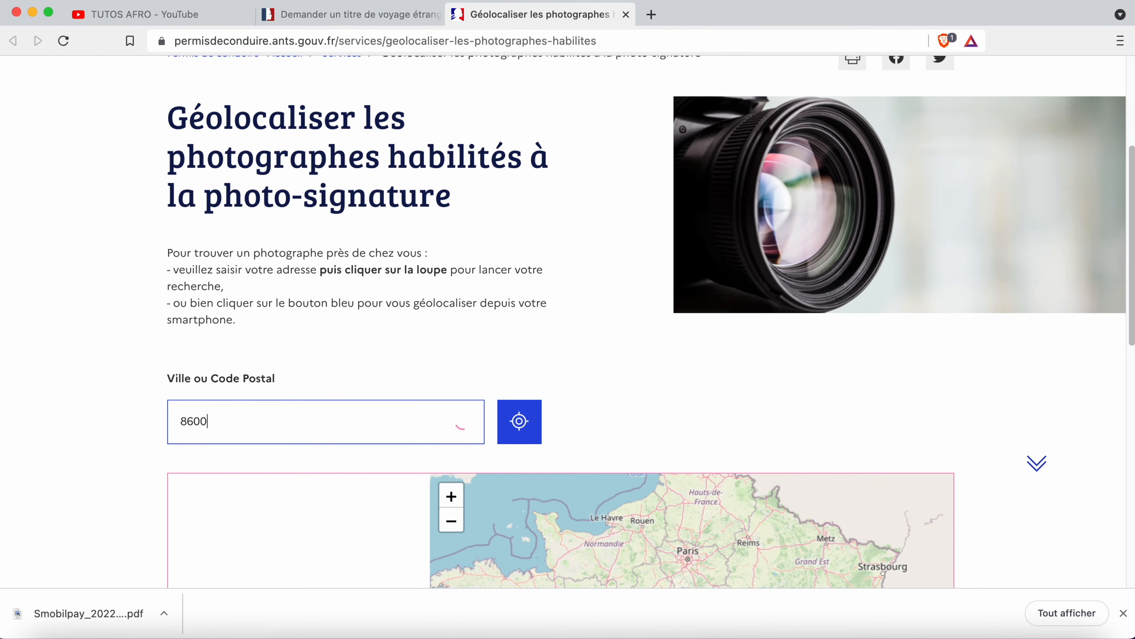
pyautogui.click(212, 470)
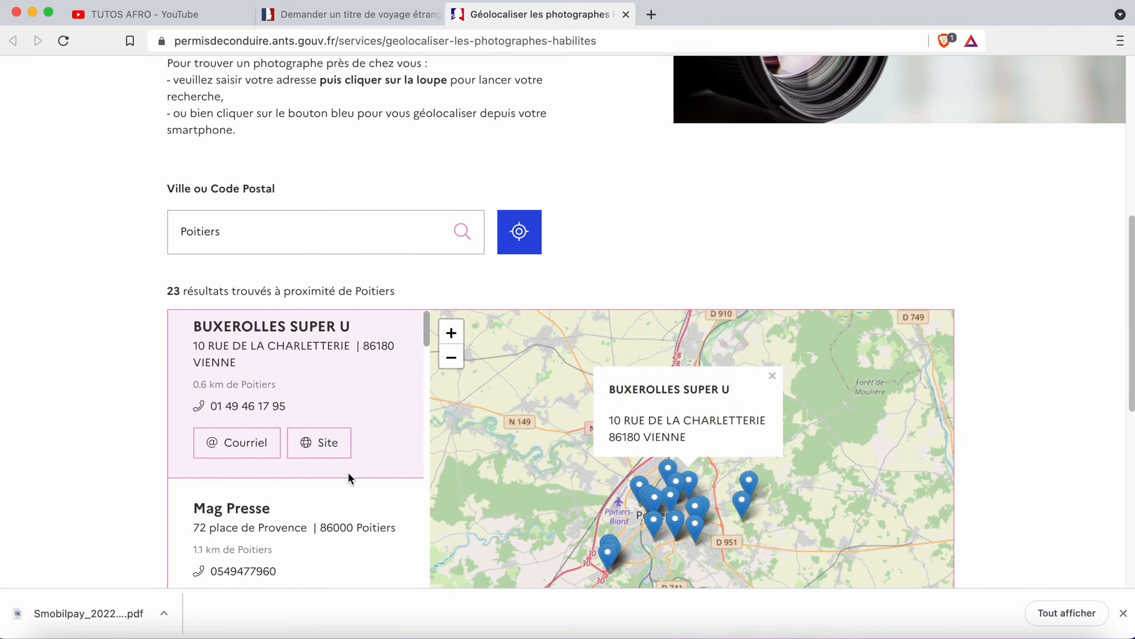
pyautogui.scroll(-5, 313, 478)
pyautogui.press('super+w')
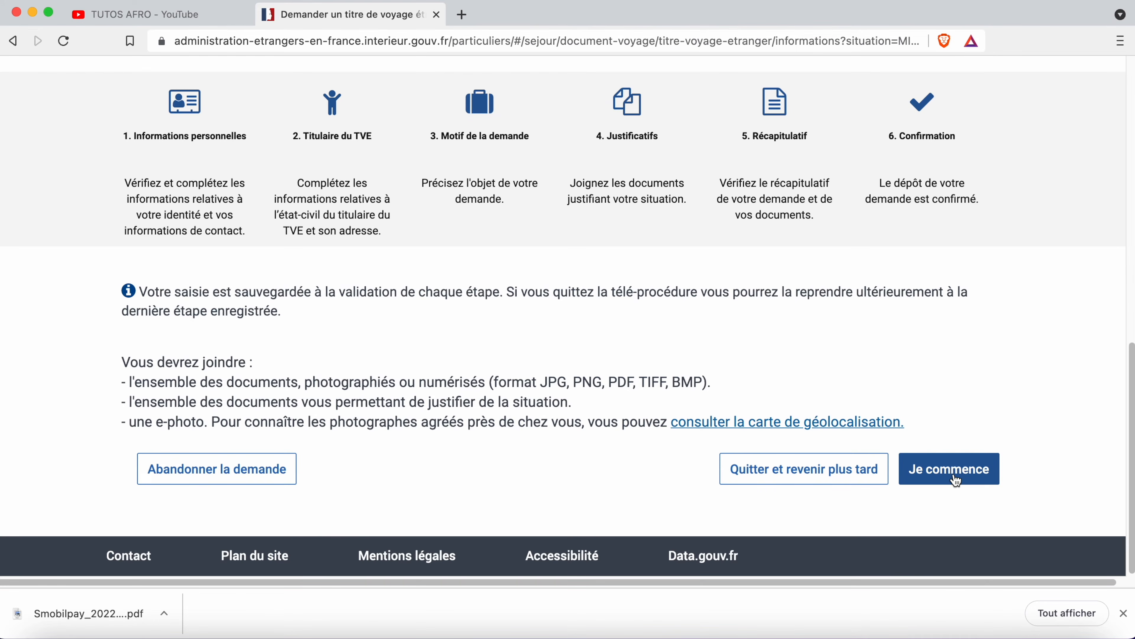
# - Leave the six-step overview and go back to the Accueil home page
pyautogui.scroll(5, 588, 393)
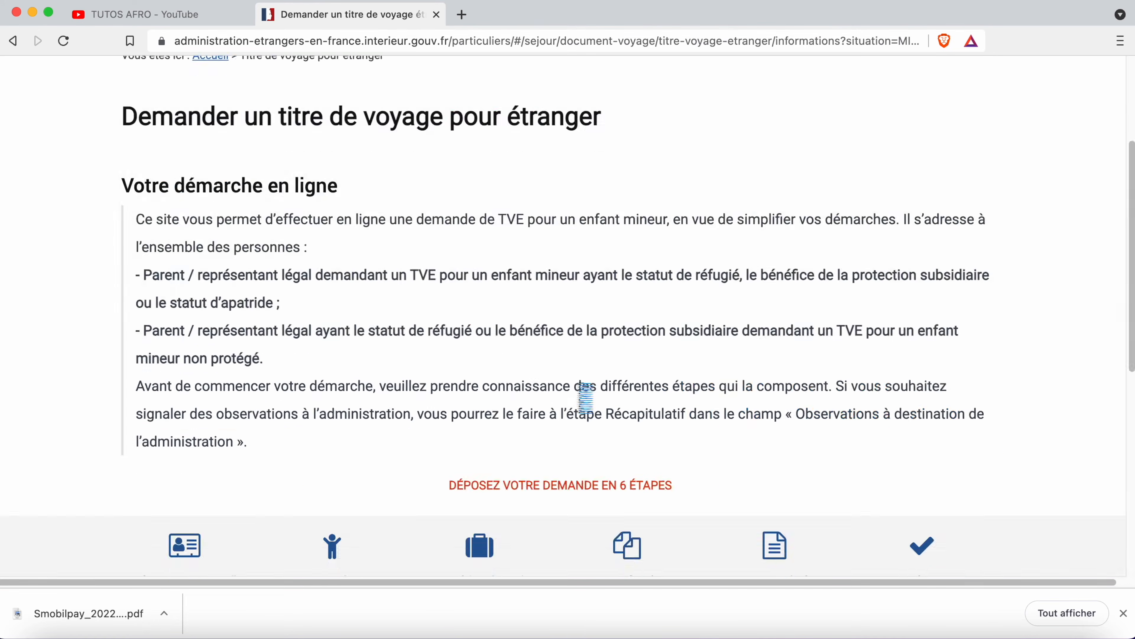
pyautogui.scroll(-5, 469, 363)
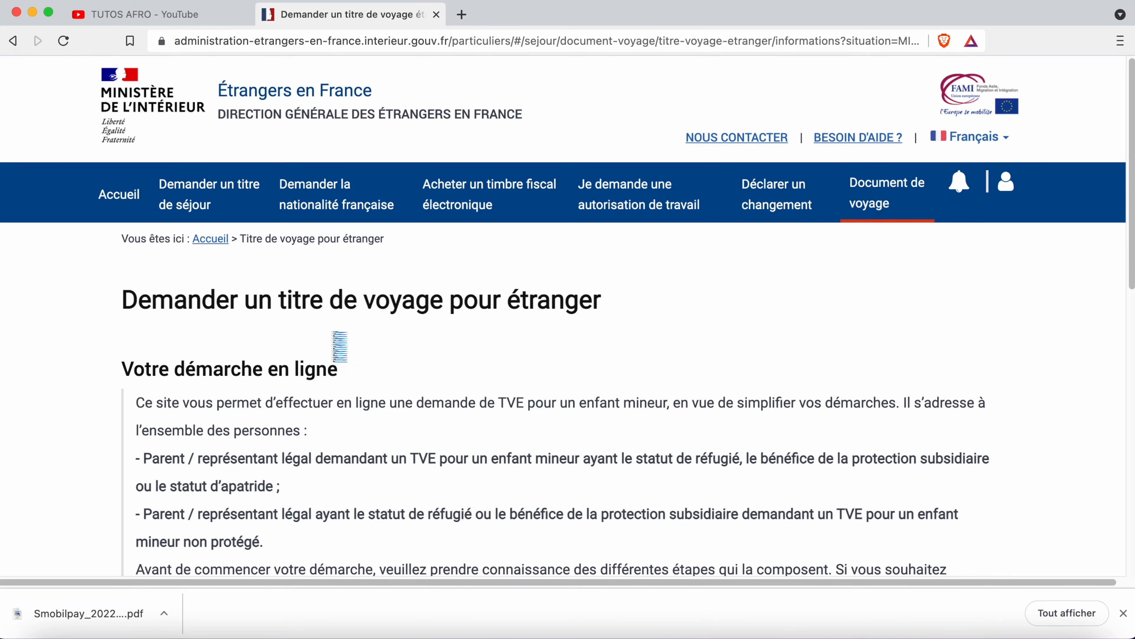
pyautogui.click(207, 242)
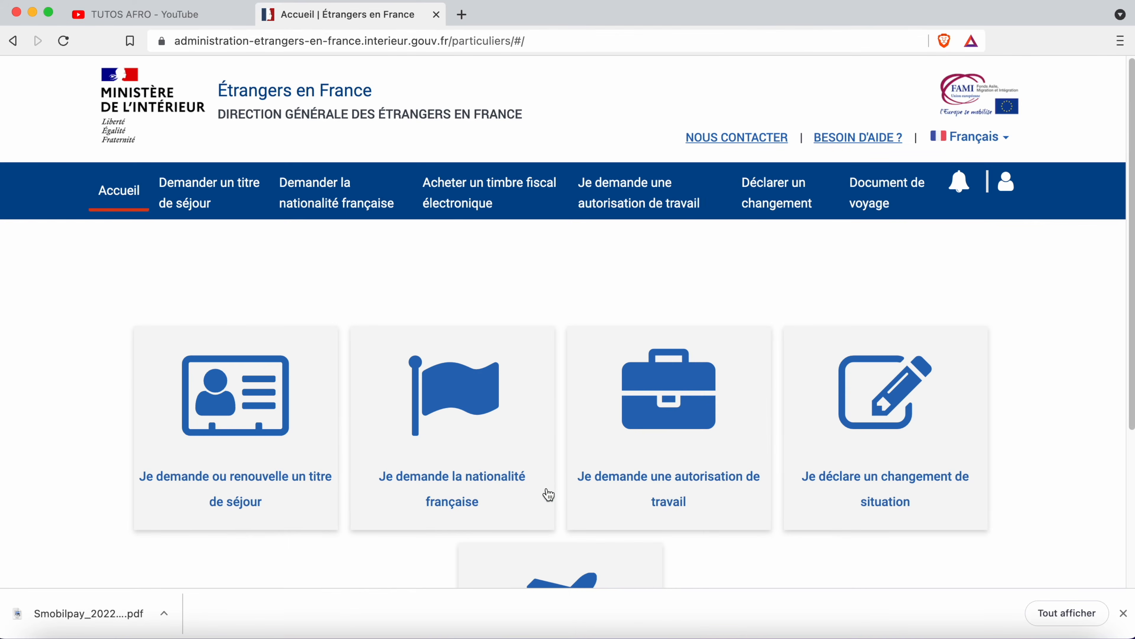
# - Open the travel document section, choose TVE and accept the restricted-procedure warning
pyautogui.scroll(-5, 543, 492)
pyautogui.click(540, 481)
pyautogui.click(212, 327)
pyautogui.scroll(-1, 339, 356)
pyautogui.click(461, 381)
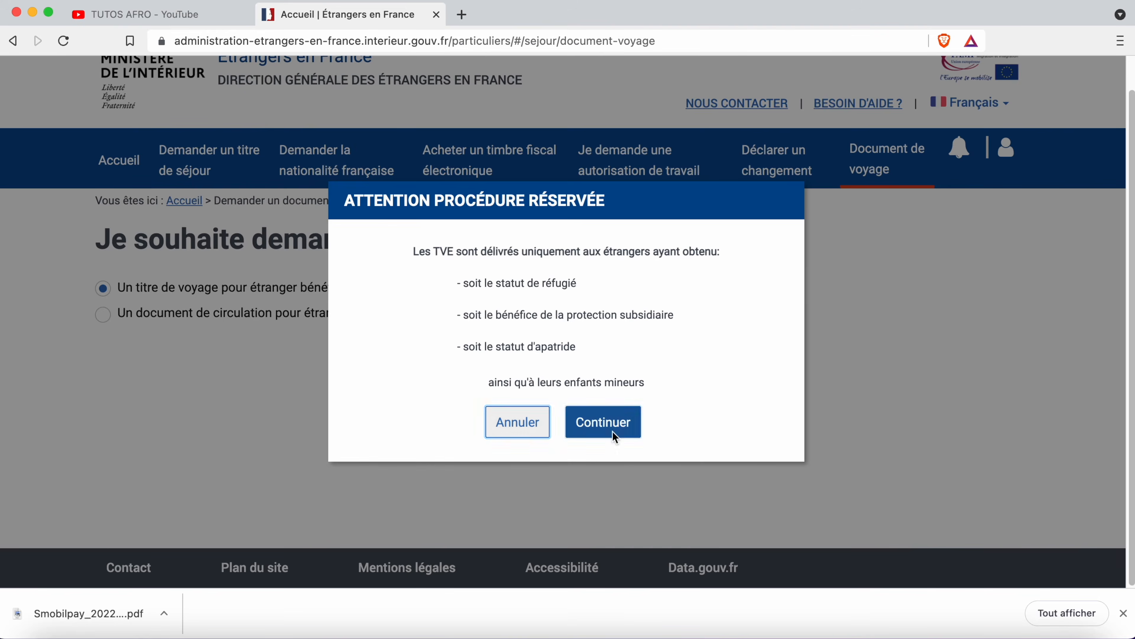
pyautogui.click(613, 436)
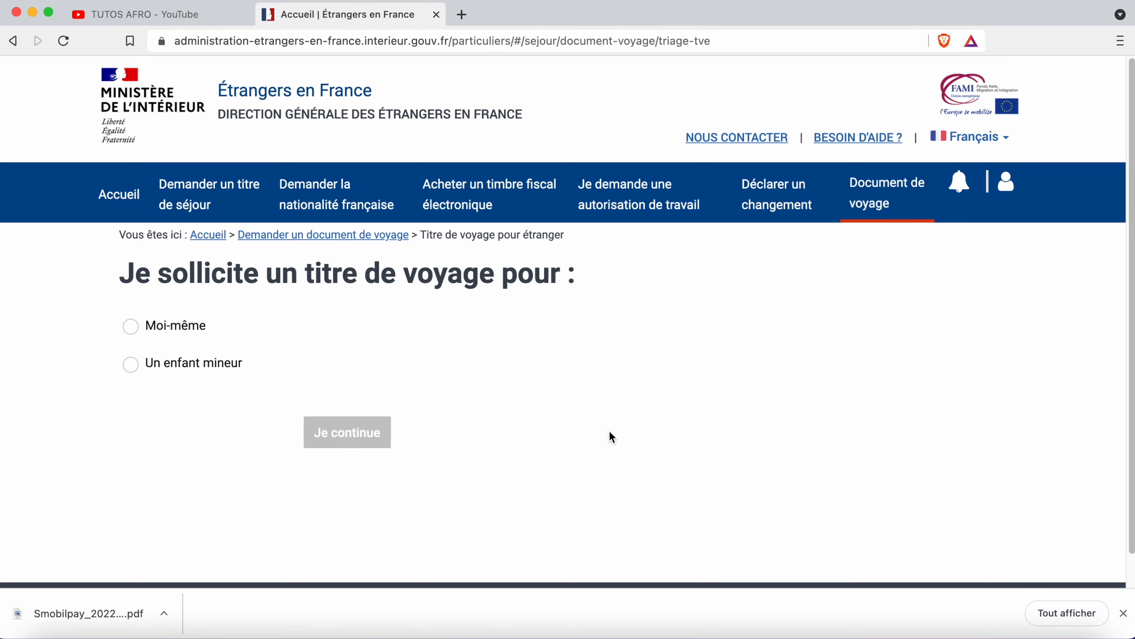
# - Request the TVE for oneself (Moi-même) and review the steps overview
pyautogui.click(178, 330)
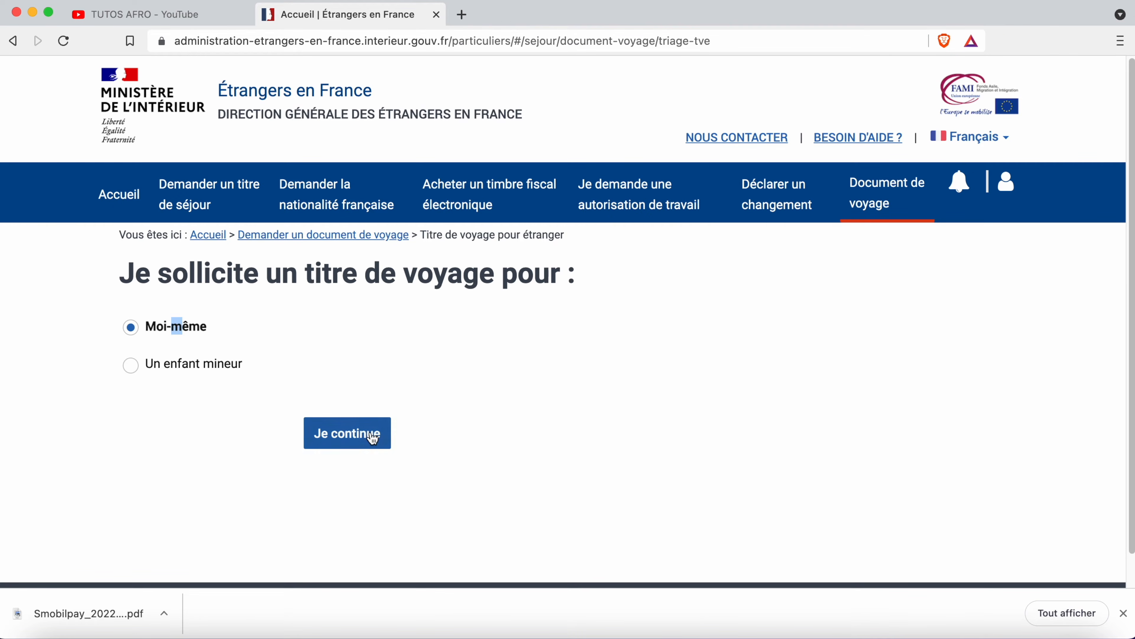
pyautogui.click(373, 438)
pyautogui.scroll(-12, 381, 432)
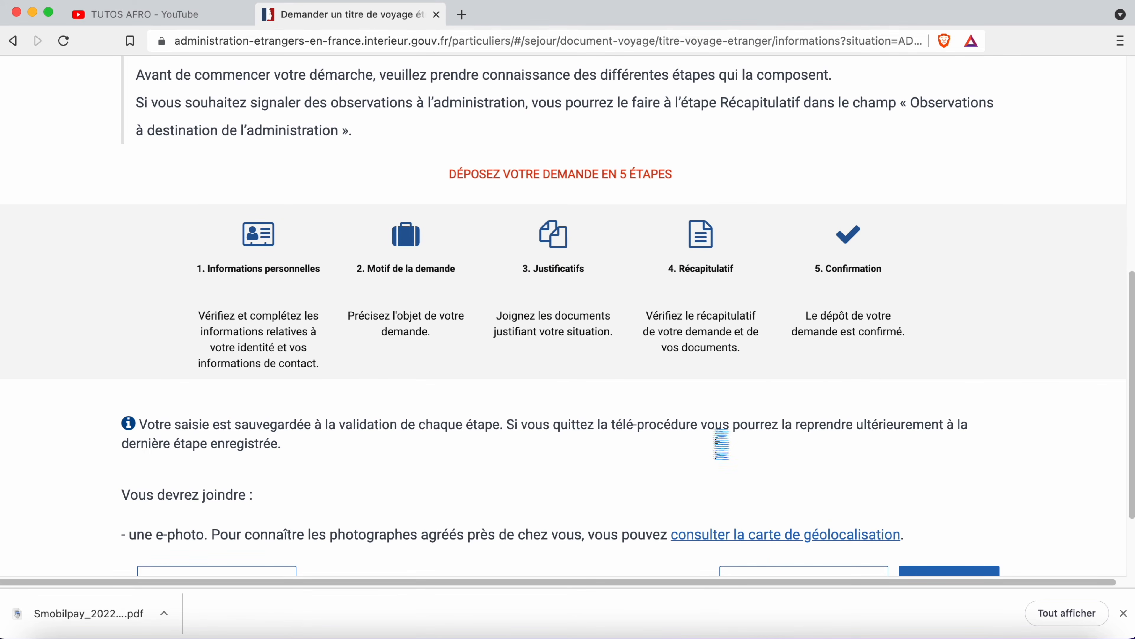
pyautogui.scroll(-3, 550, 441)
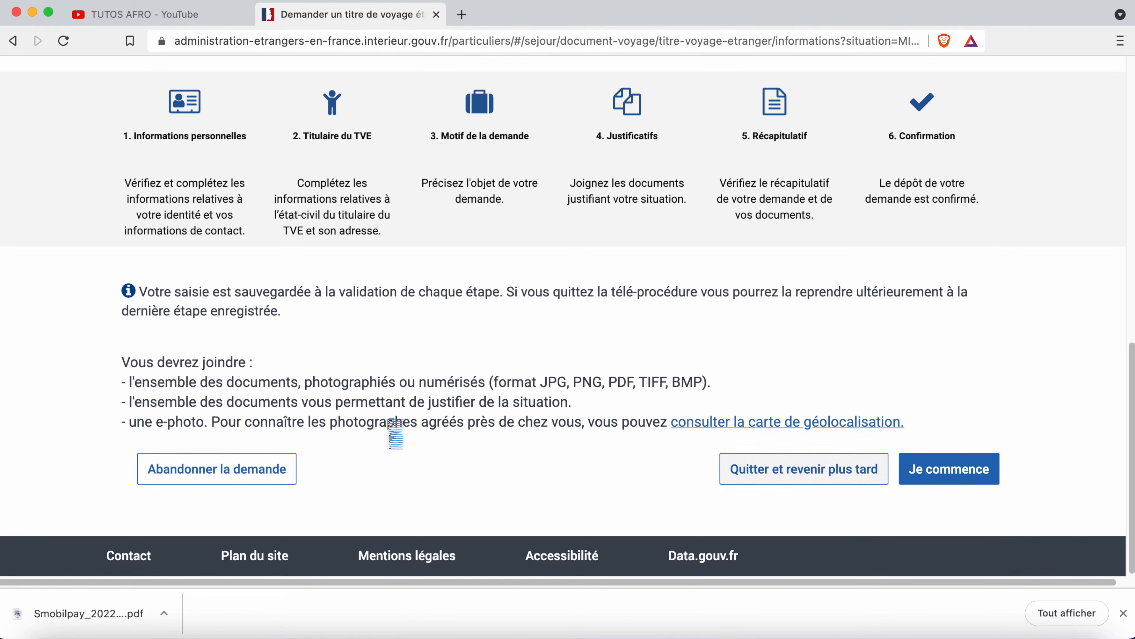
# - Abandon the existing request and confirm the abandonment
pyautogui.click(282, 467)
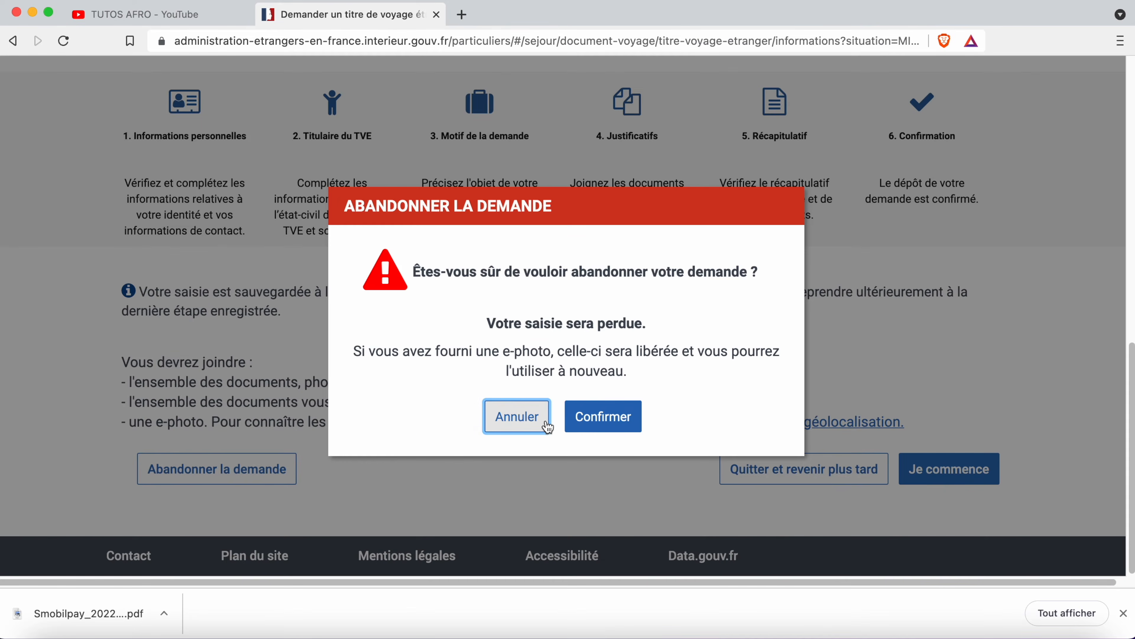
pyautogui.click(604, 416)
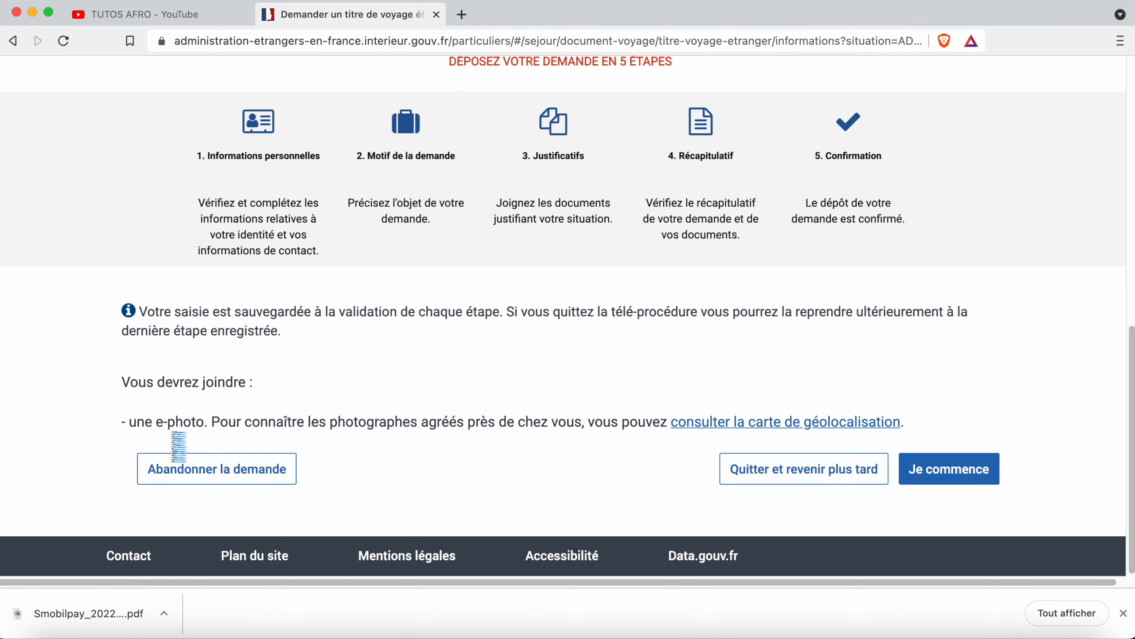
# - Begin step 1 and set the eye colour to Marron
pyautogui.click(956, 474)
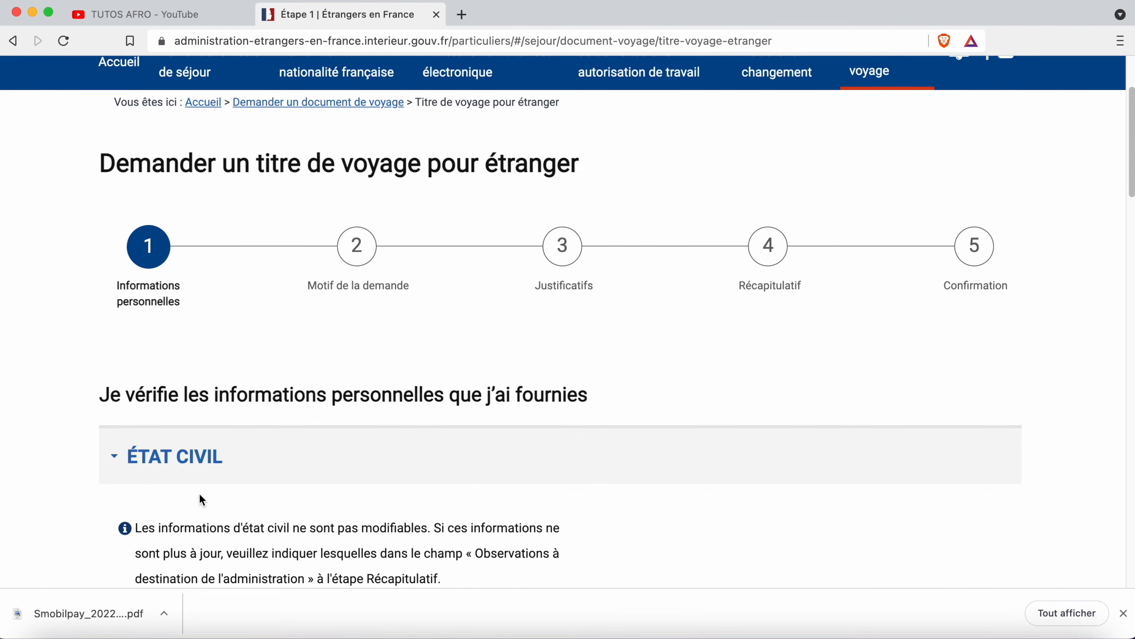
pyautogui.scroll(-10, 201, 498)
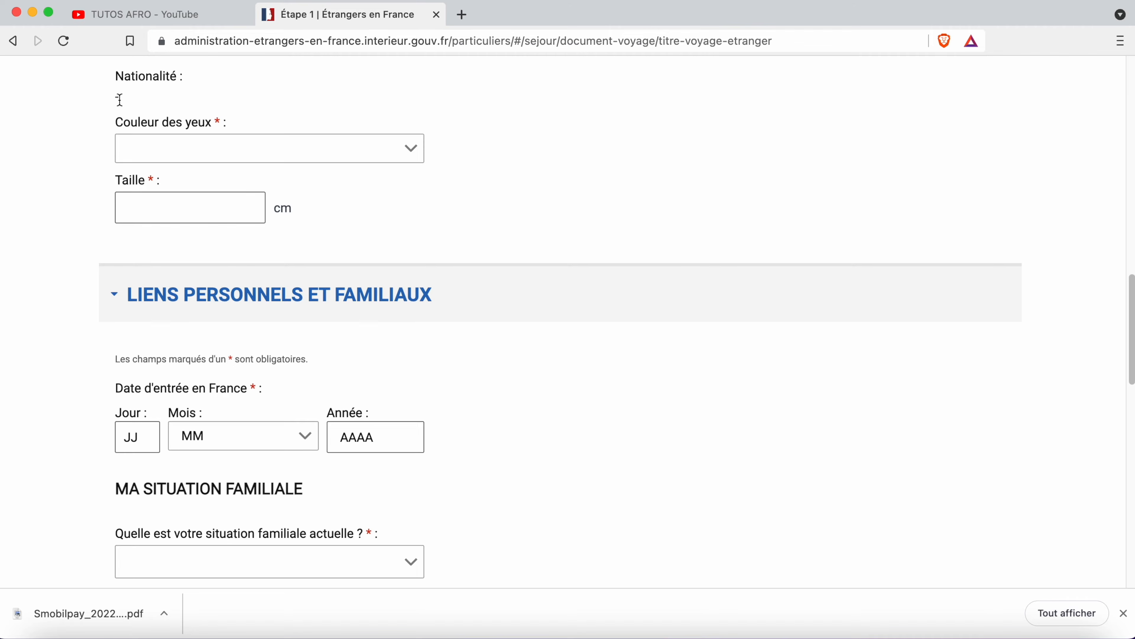
pyautogui.click(263, 155)
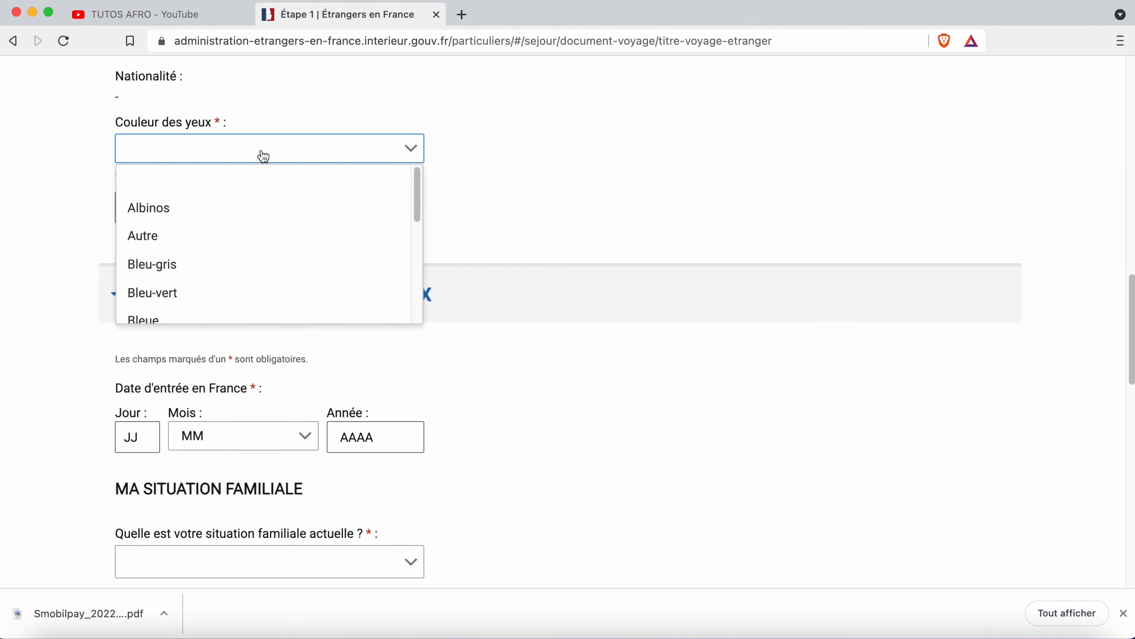
pyautogui.click(370, 166)
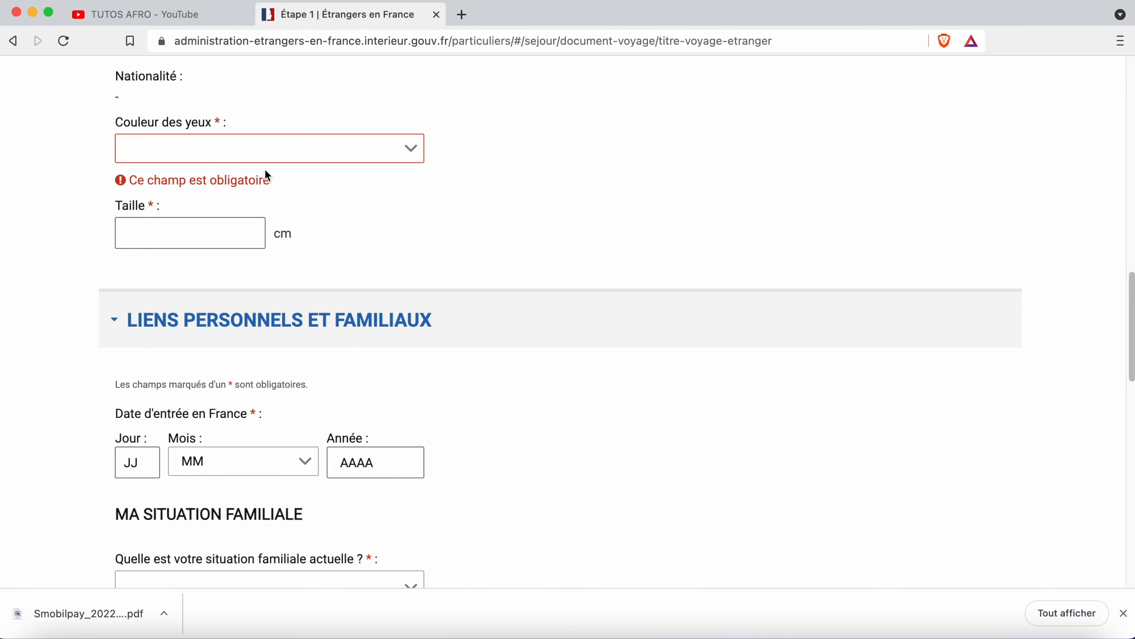
pyautogui.click(267, 152)
pyautogui.scroll(-1, 231, 241)
pyautogui.click(231, 237)
# - Enter a height of 174 cm in the Taille field
pyautogui.click(224, 204)
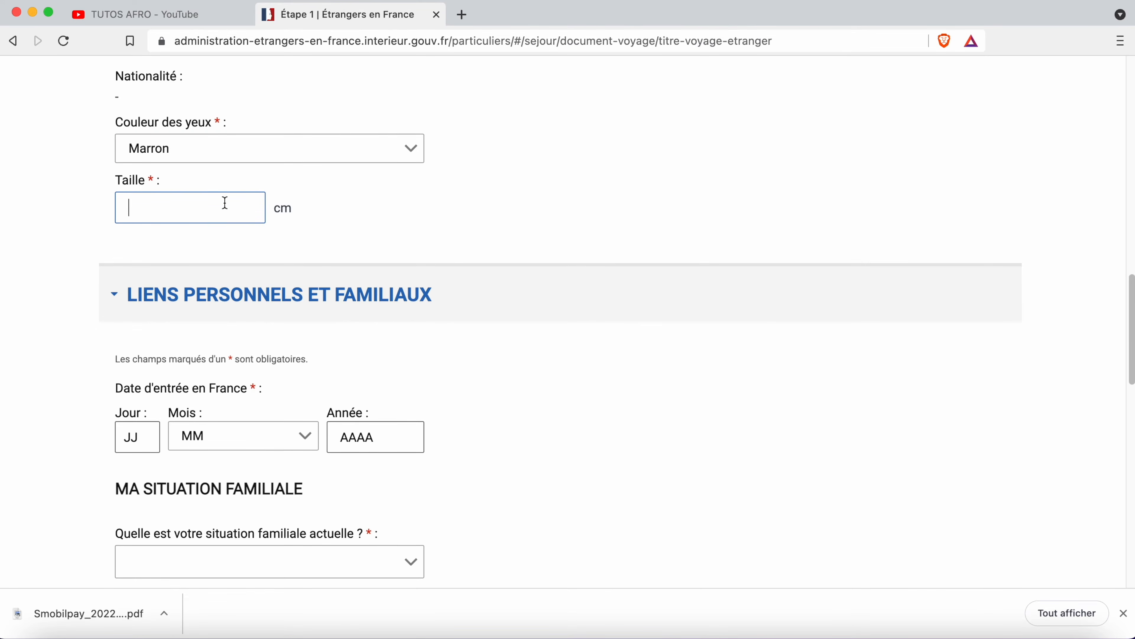
pyautogui.write('174')
pyautogui.scroll(-2, 379, 453)
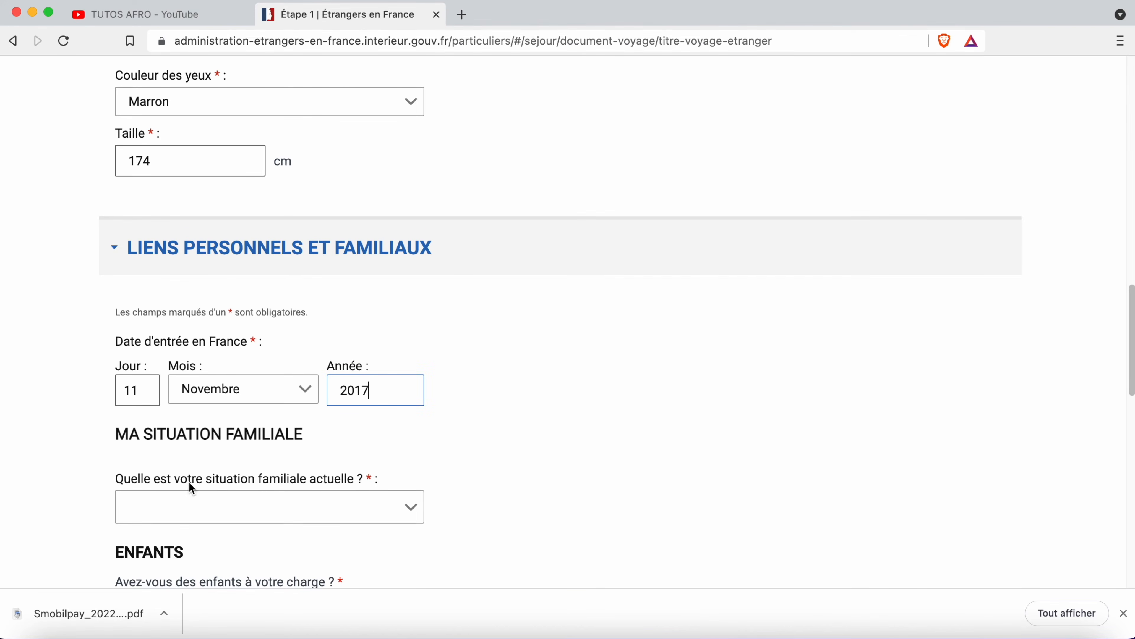
pyautogui.scroll(-1, 334, 507)
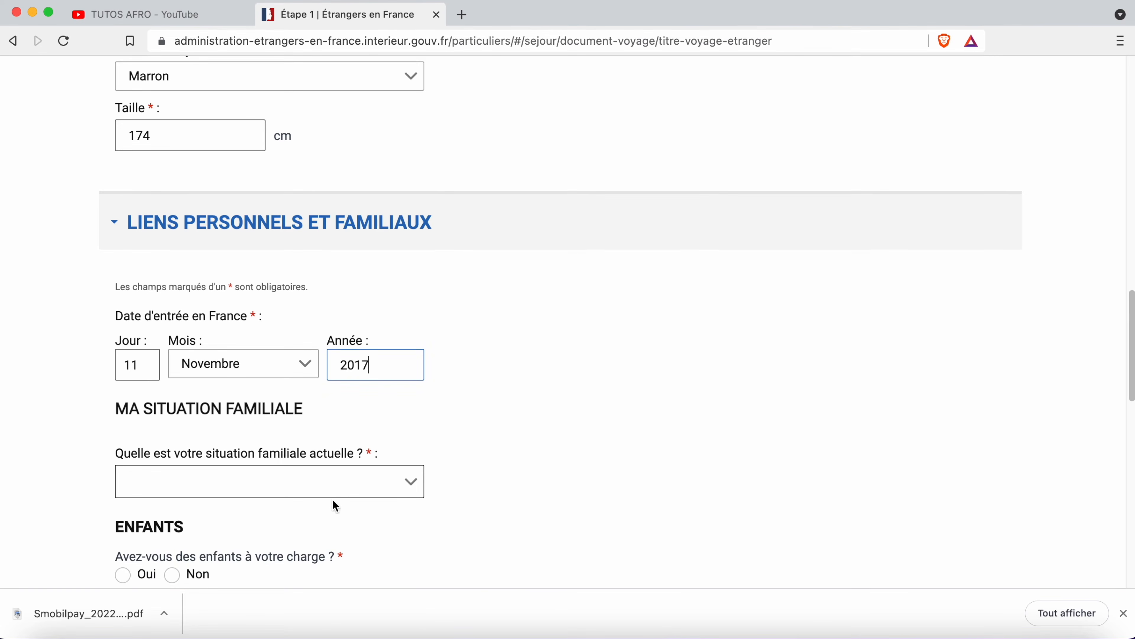
# - Set family situation to Célibataire and answer Non to dependent children
pyautogui.click(340, 483)
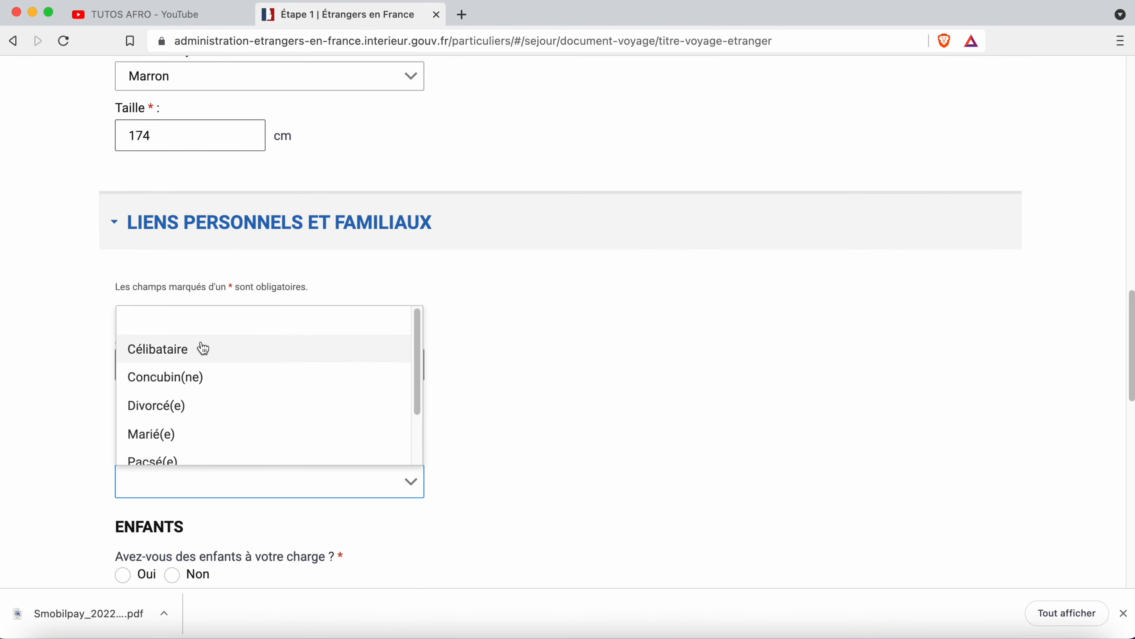
pyautogui.click(261, 361)
pyautogui.scroll(-4, 391, 486)
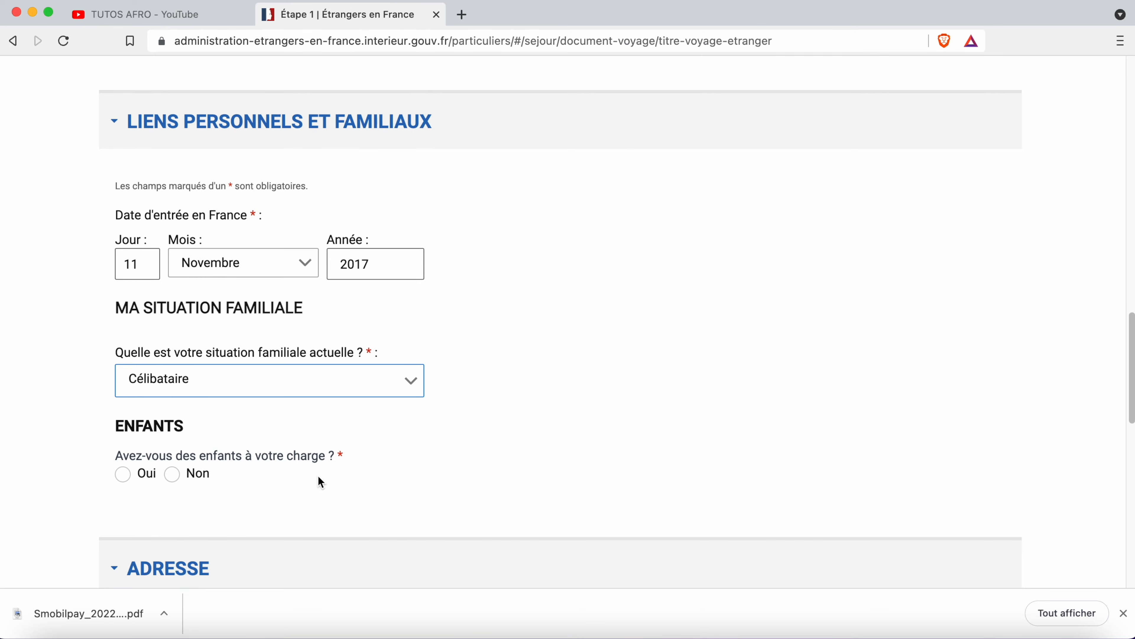
pyautogui.click(173, 474)
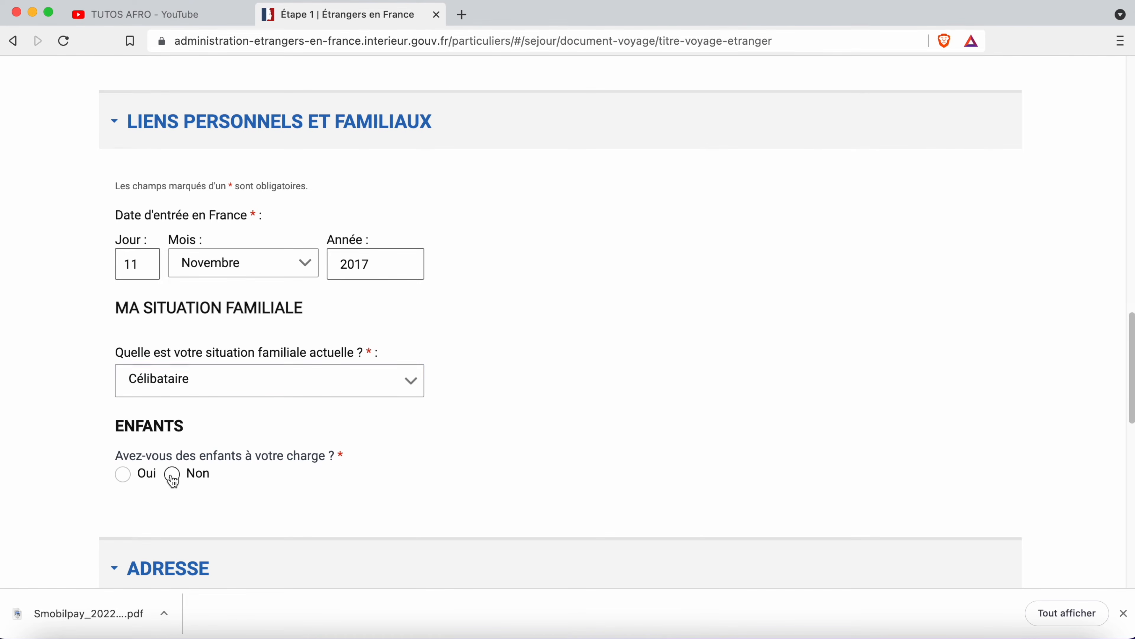
pyautogui.scroll(-4, 296, 499)
pyautogui.scroll(-2, 241, 540)
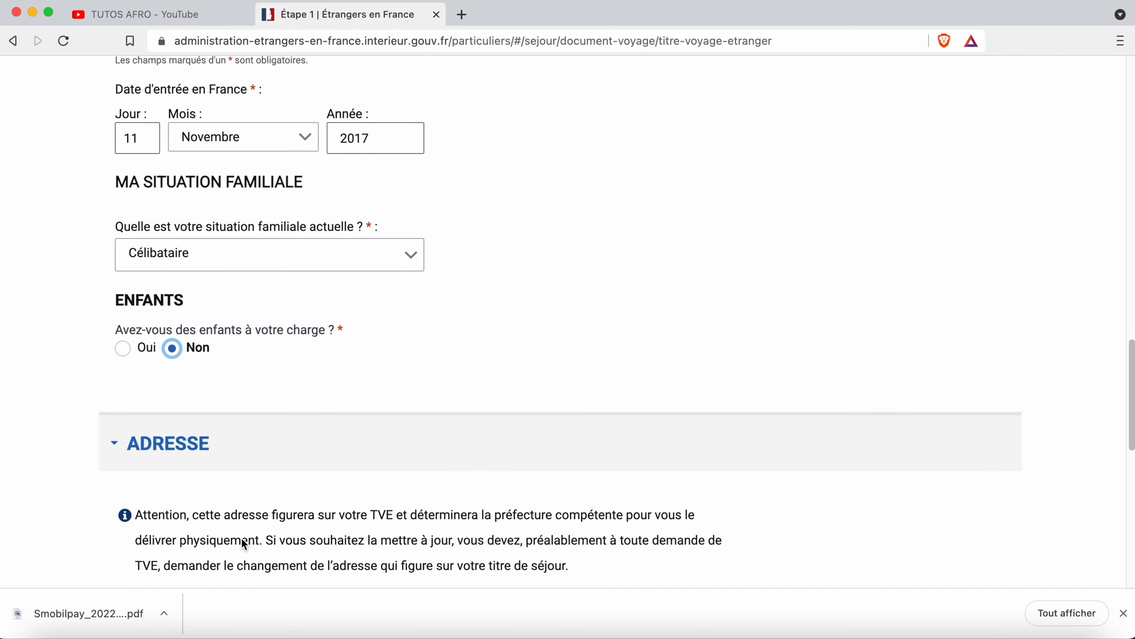
pyautogui.scroll(-3, 242, 538)
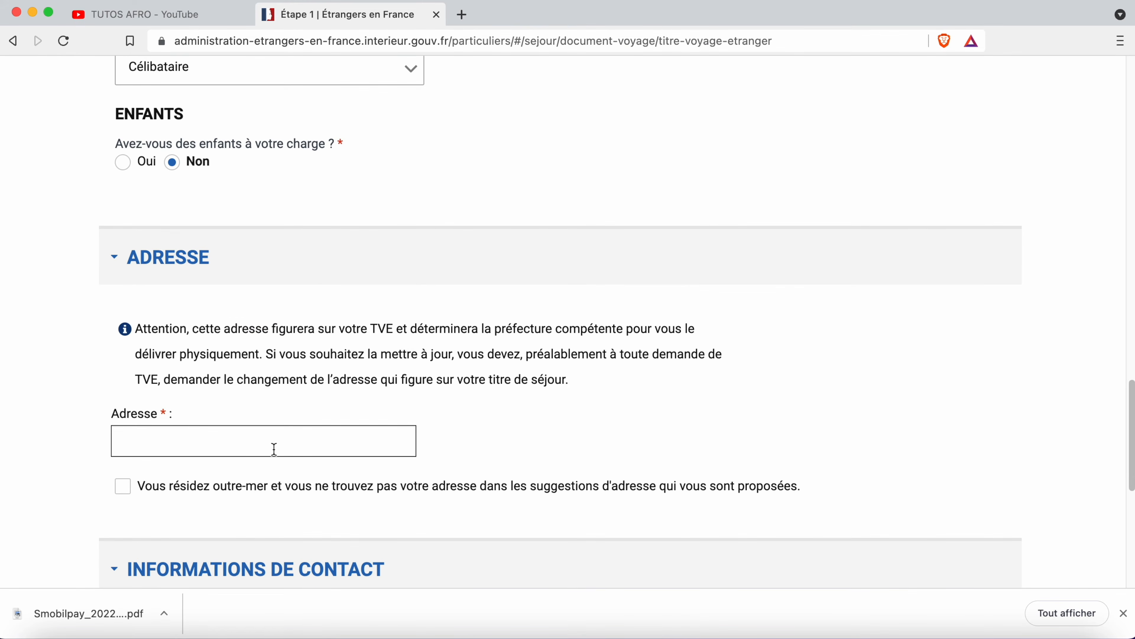
pyautogui.scroll(-4, 245, 444)
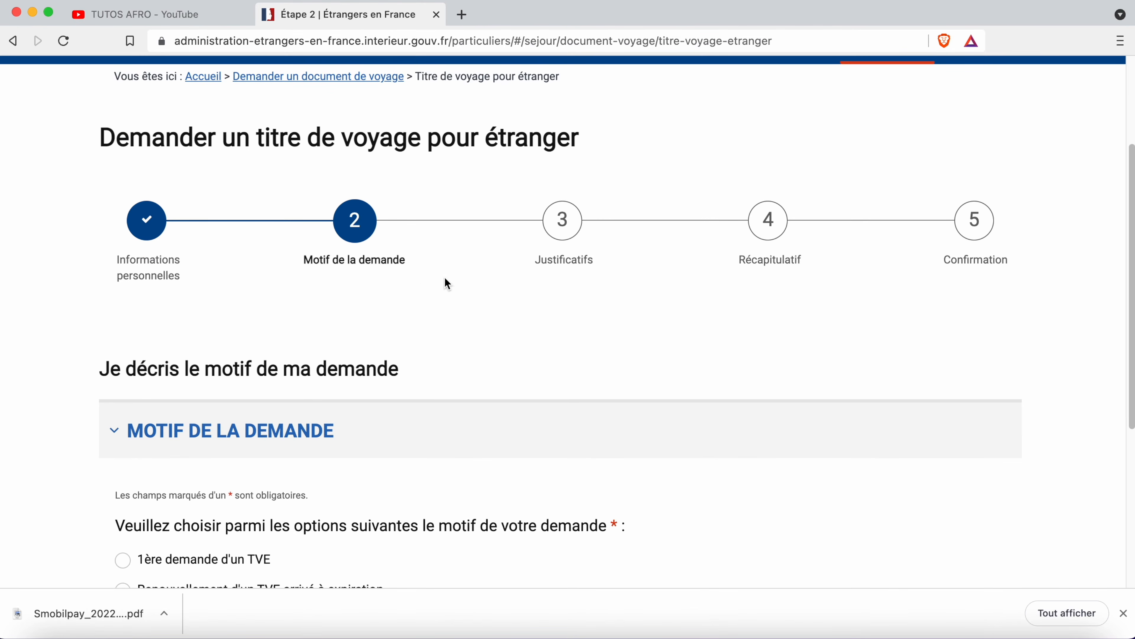
pyautogui.scroll(-3, 383, 296)
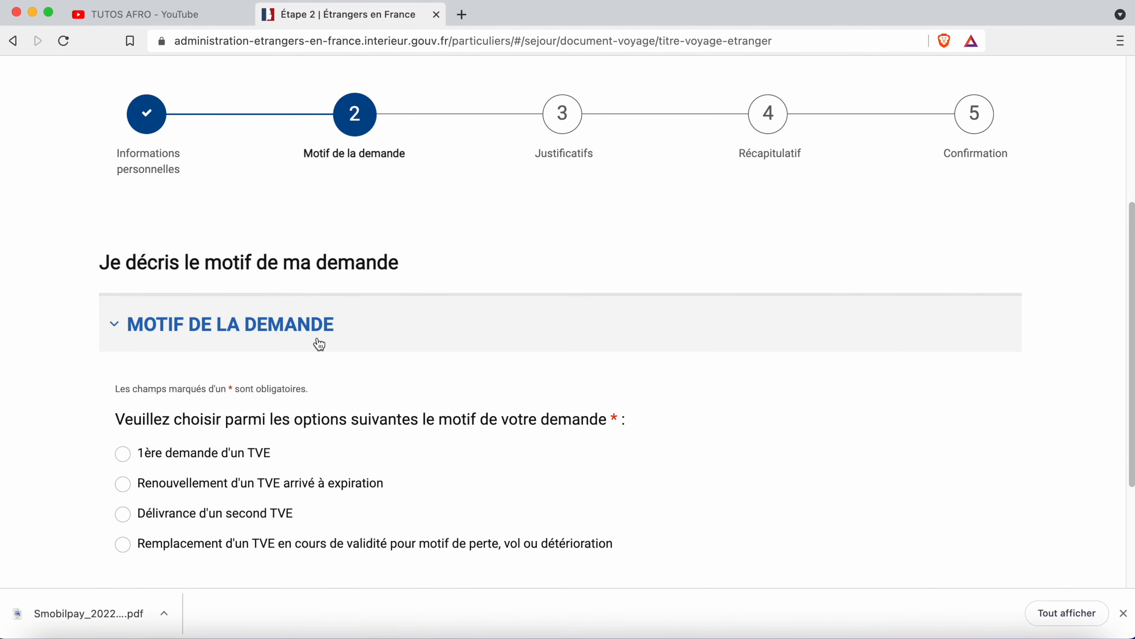
pyautogui.scroll(-1, 318, 343)
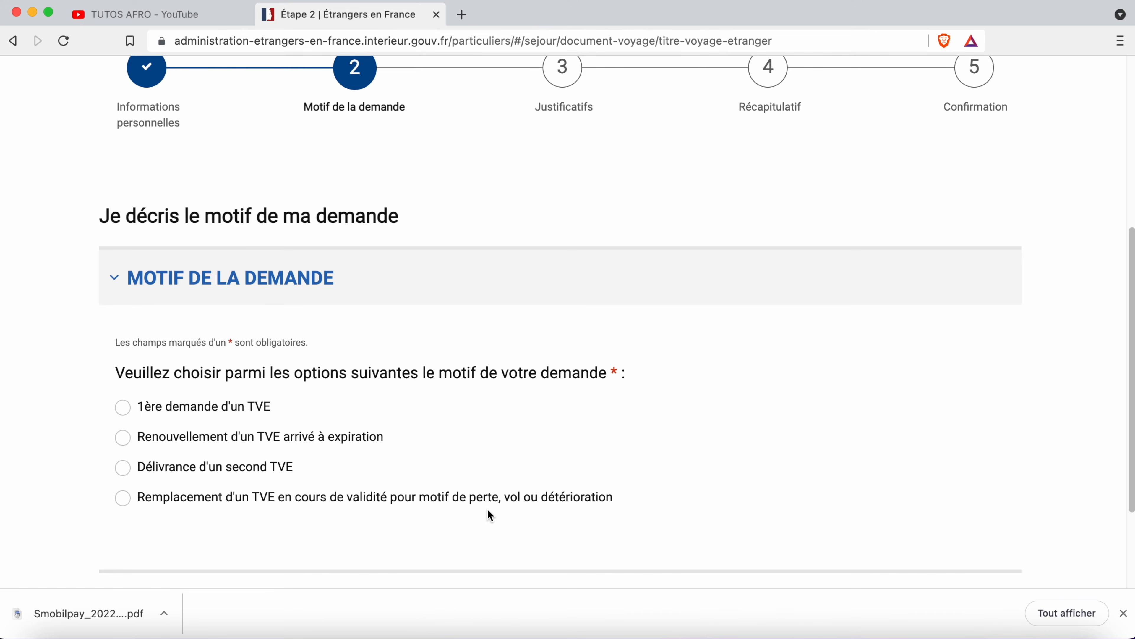
pyautogui.scroll(-3, 489, 510)
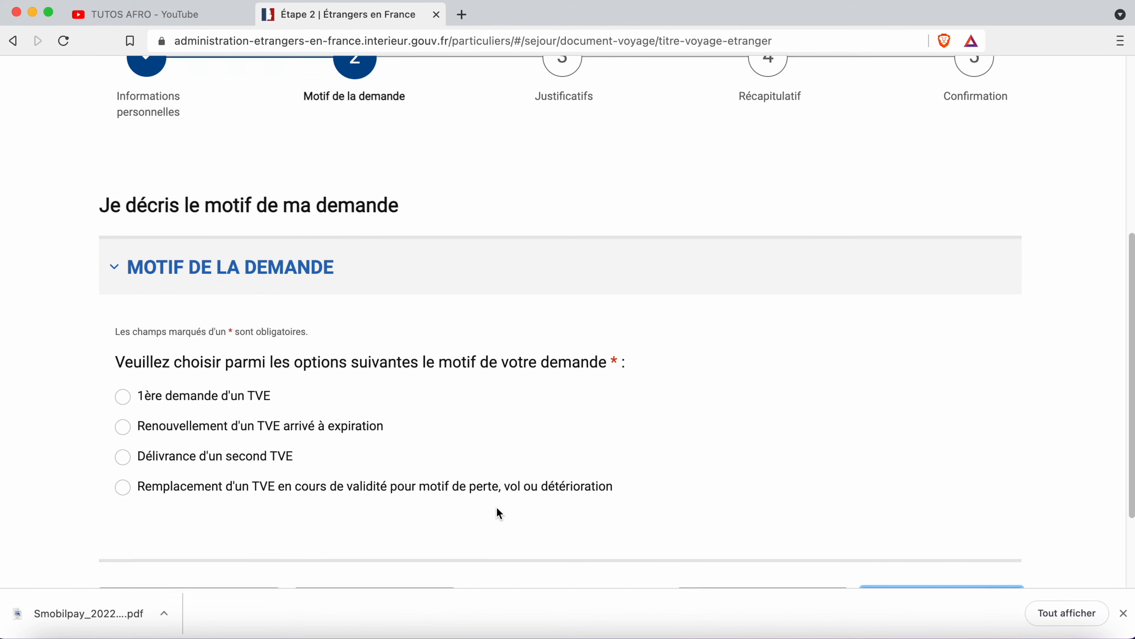
# - Try the Motif options, including replacing a valid TVE with Perte as reason
pyautogui.click(207, 310)
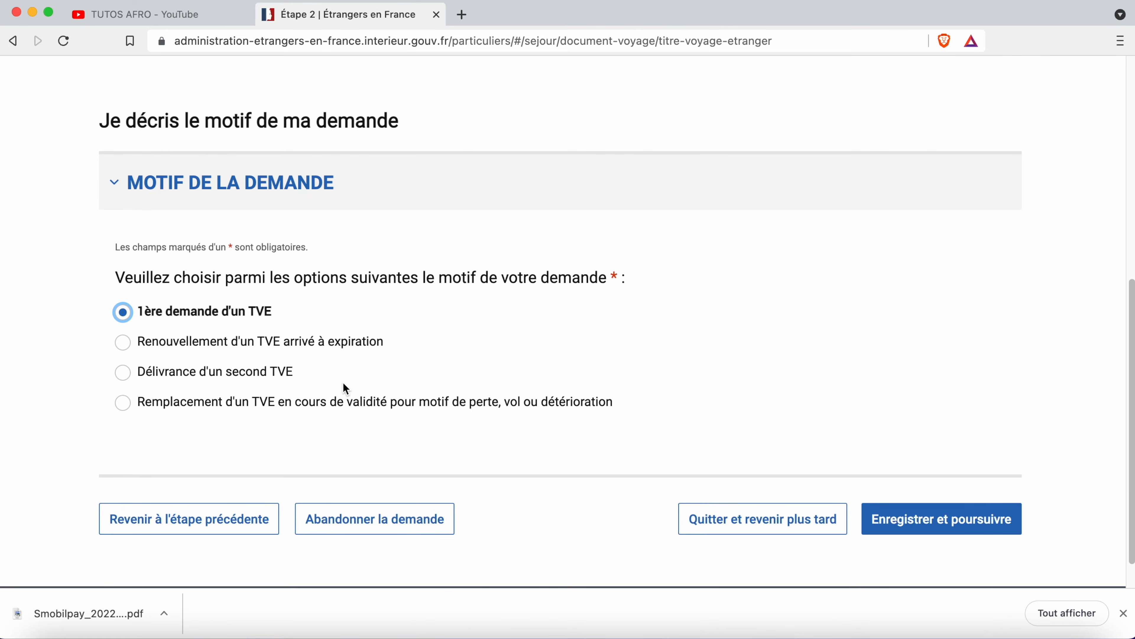
pyautogui.click(210, 340)
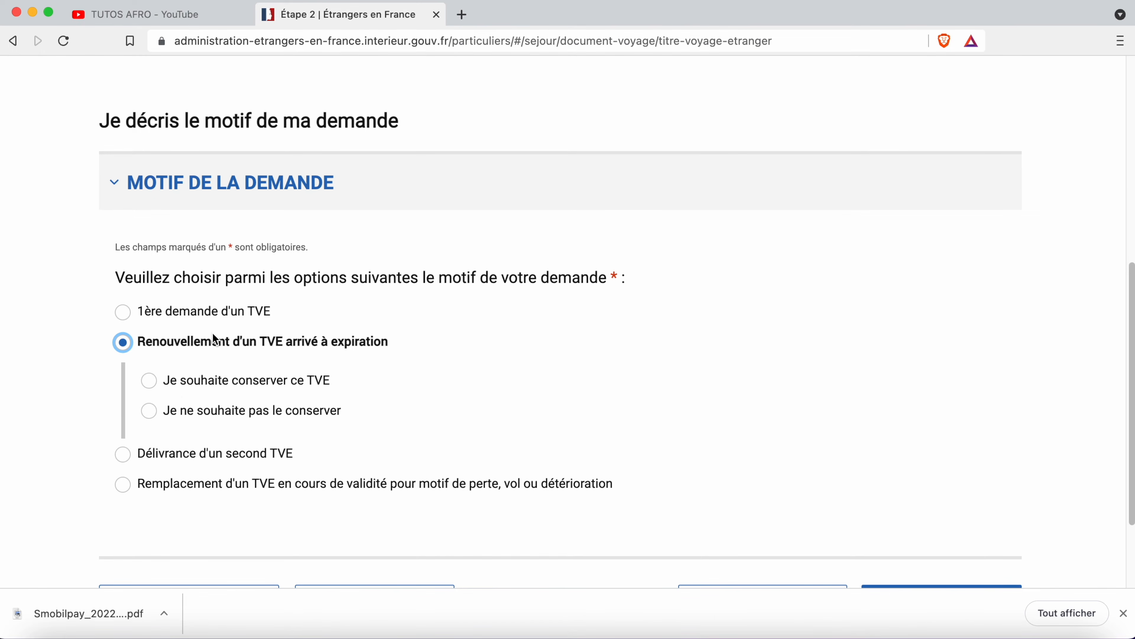
pyautogui.click(193, 454)
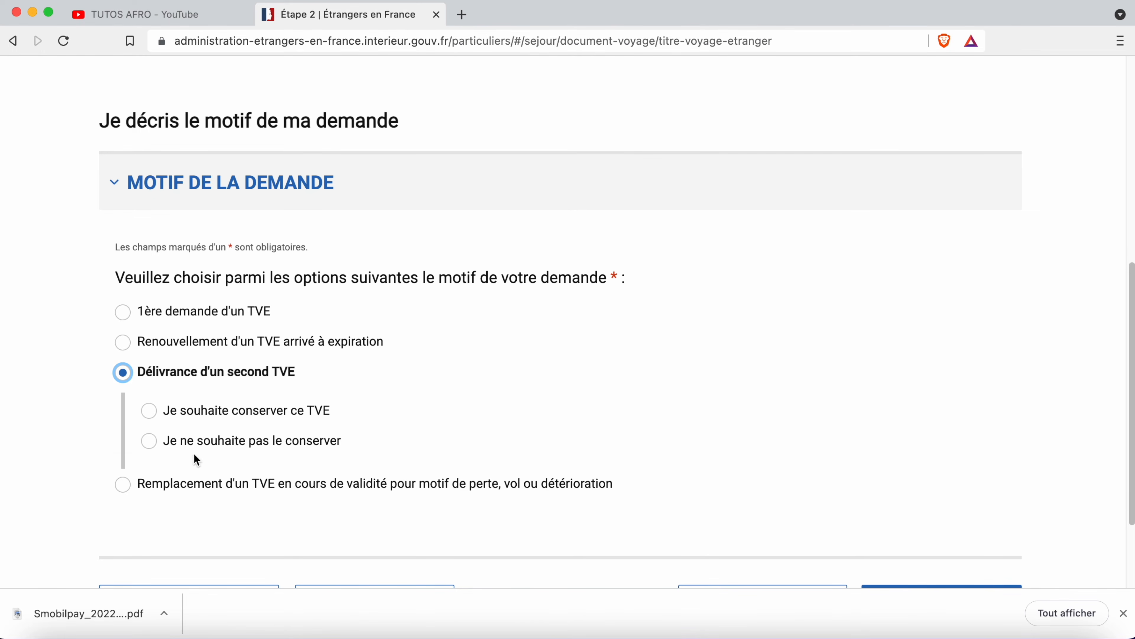
pyautogui.click(249, 484)
pyautogui.click(271, 470)
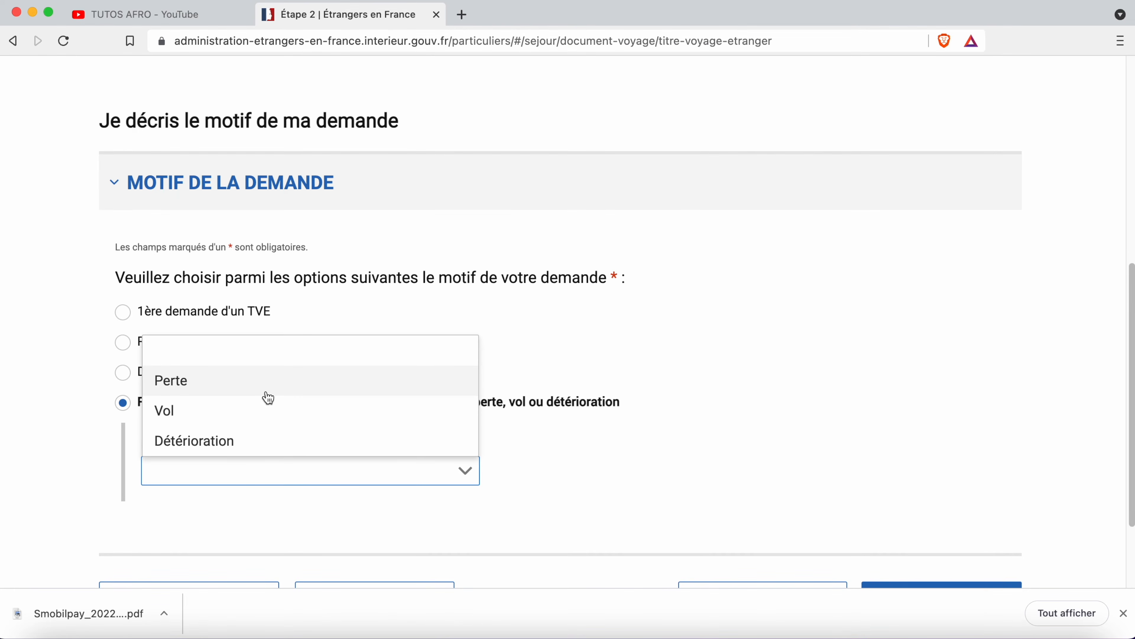
pyautogui.click(615, 353)
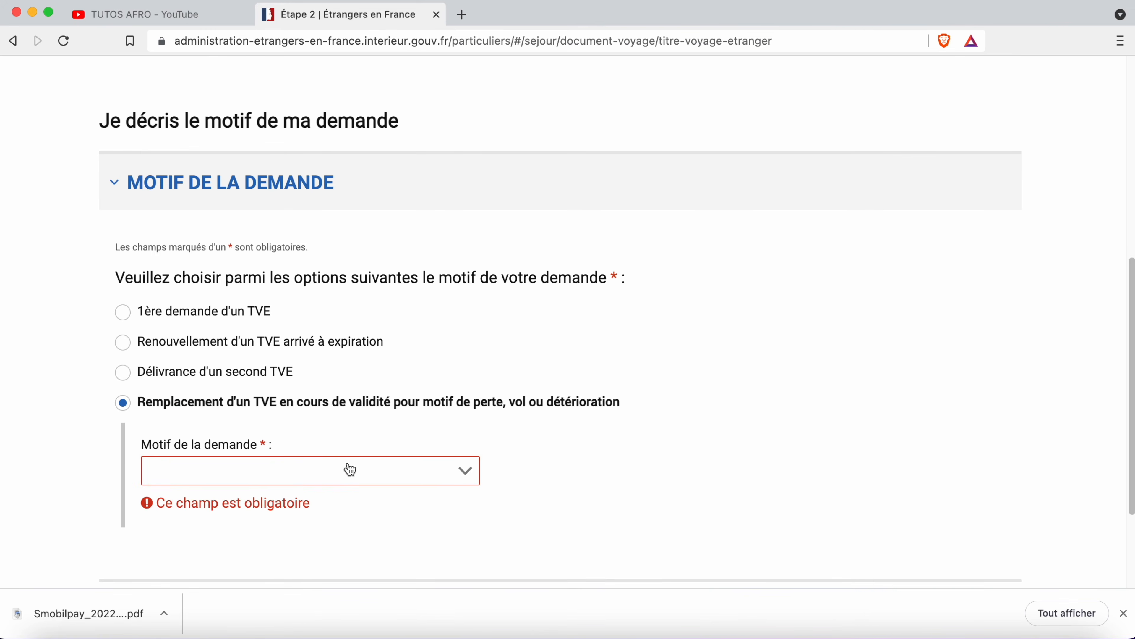
pyautogui.click(273, 469)
pyautogui.click(234, 391)
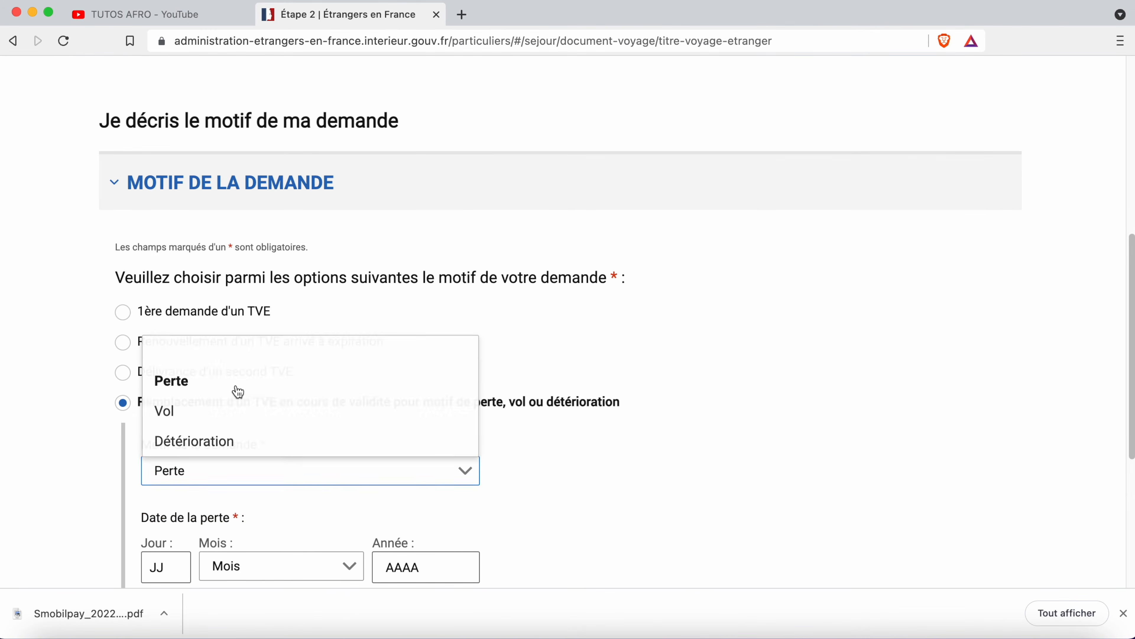
# - Select '1ère demande d'un TVE' as the reason and save to continue
pyautogui.scroll(-3, 259, 536)
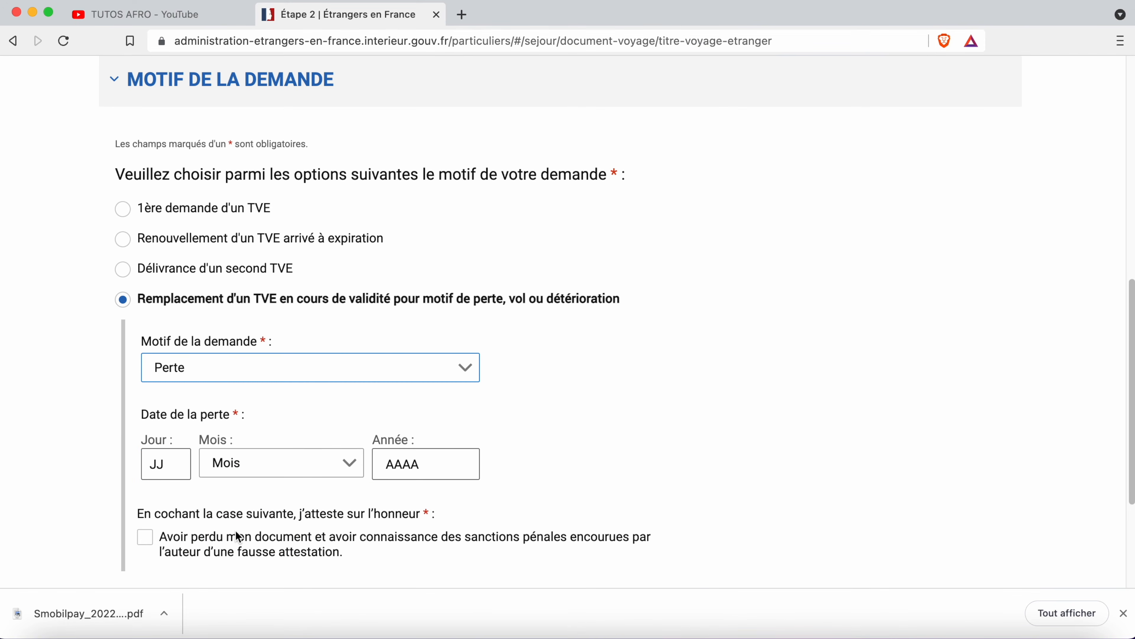
pyautogui.click(311, 368)
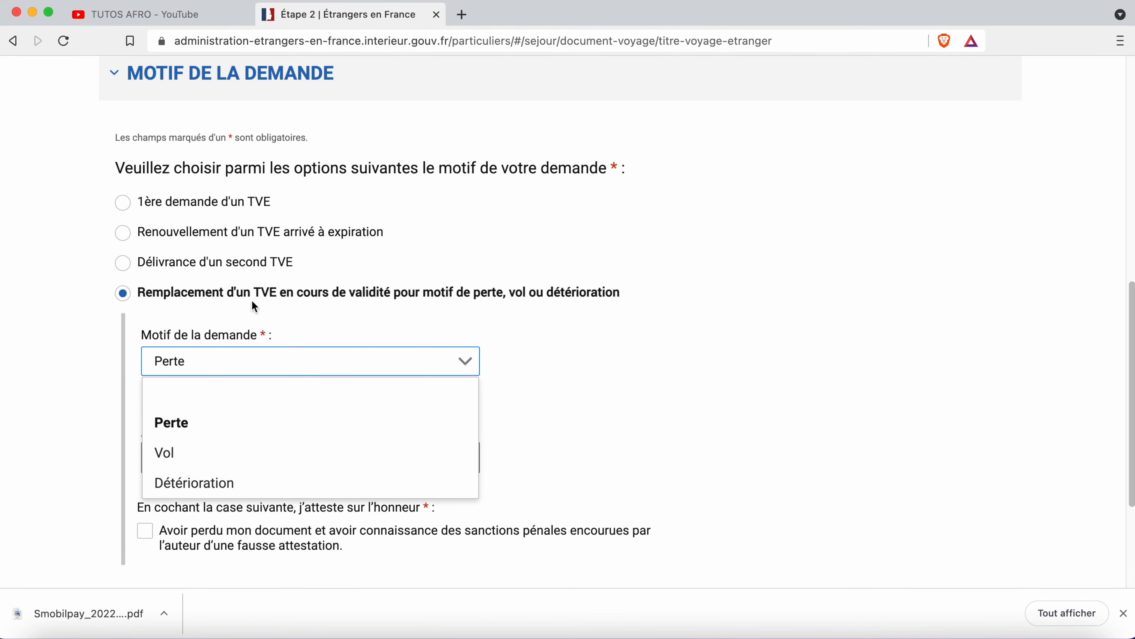
pyautogui.click(156, 206)
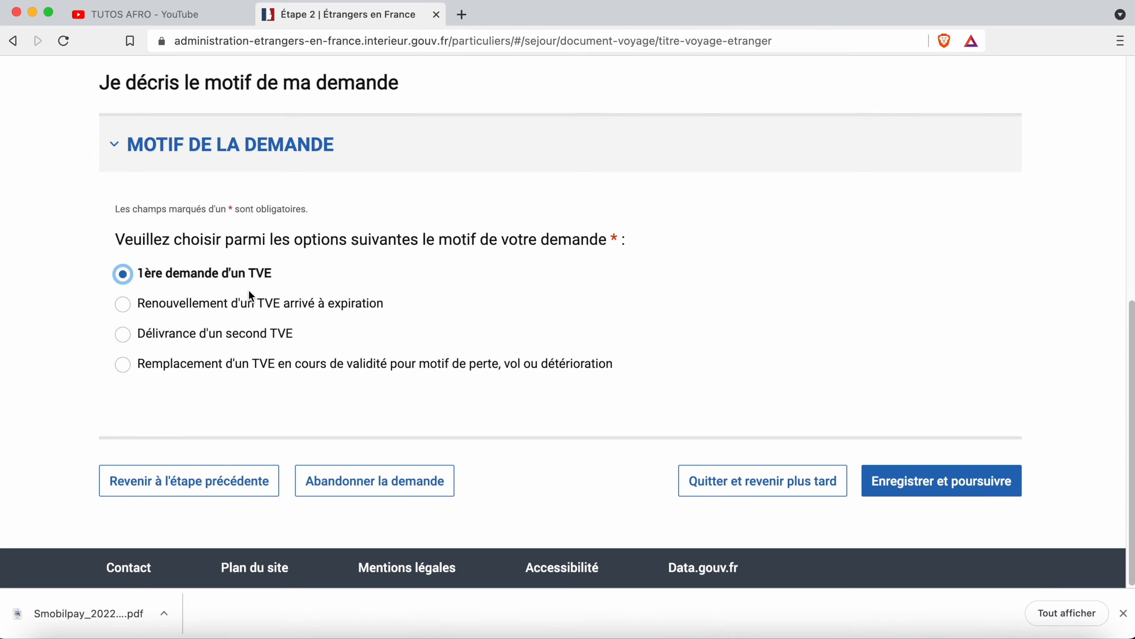
pyautogui.click(945, 492)
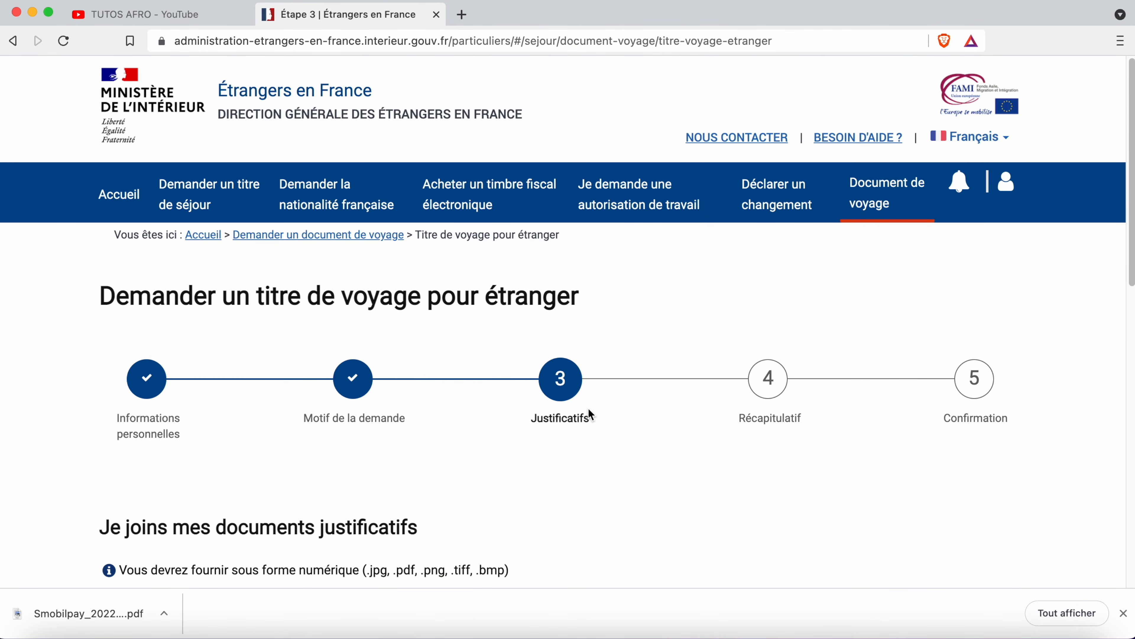
# - Enter the e-photo number on the Justificatifs step and save; it is rejected as used or expired
pyautogui.scroll(-5, 590, 402)
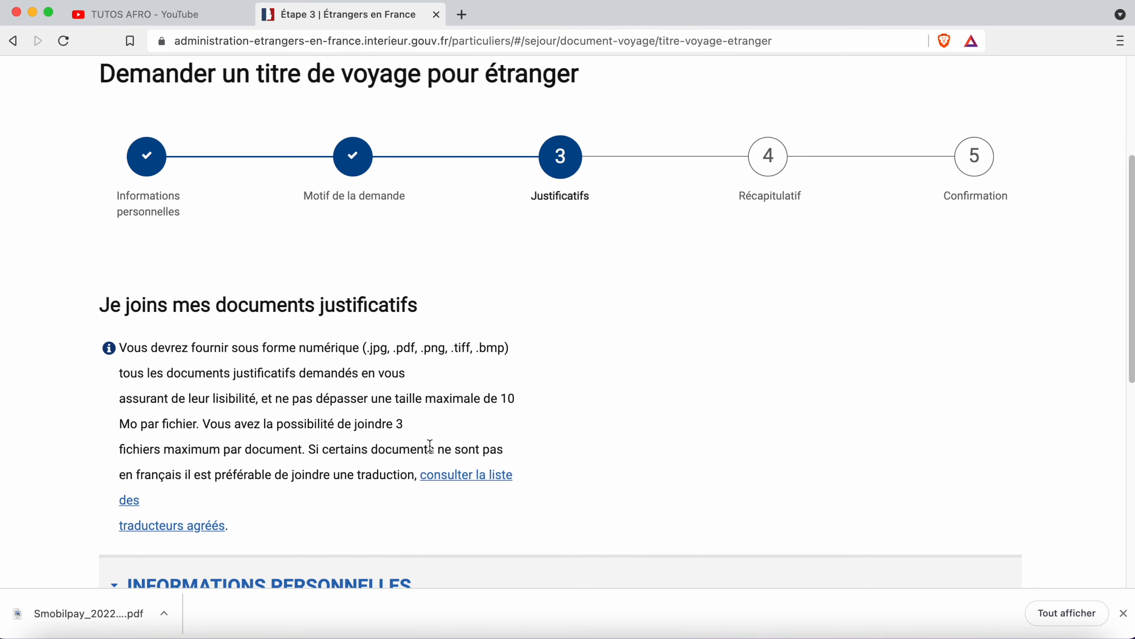
pyautogui.scroll(-3, 429, 445)
pyautogui.scroll(-2, 429, 445)
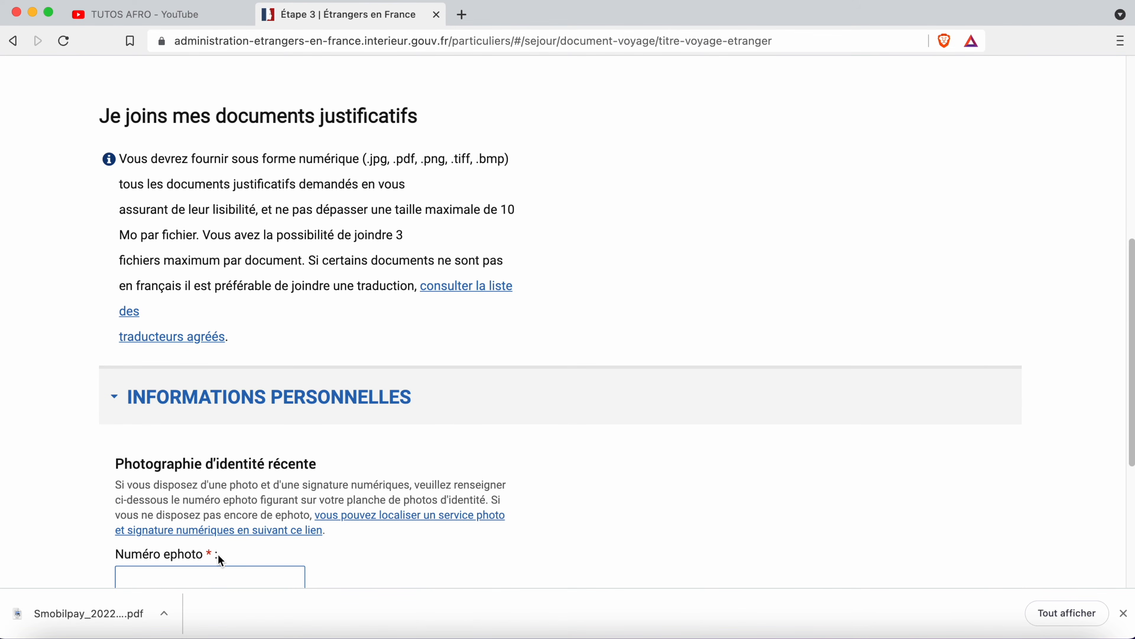
pyautogui.scroll(-5, 233, 544)
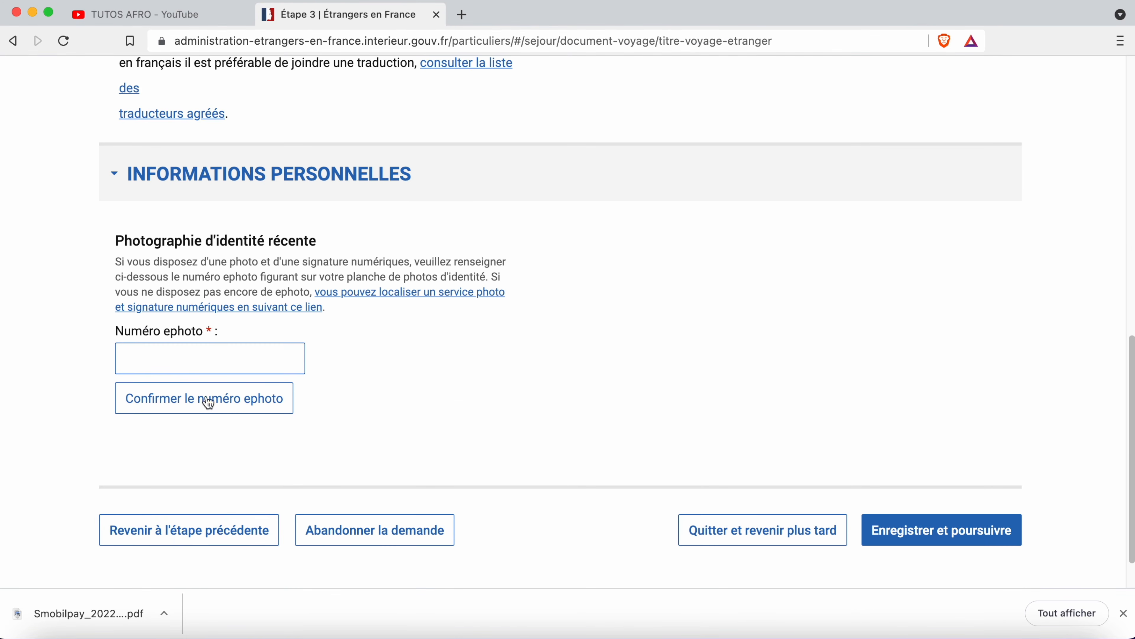
pyautogui.click(166, 363)
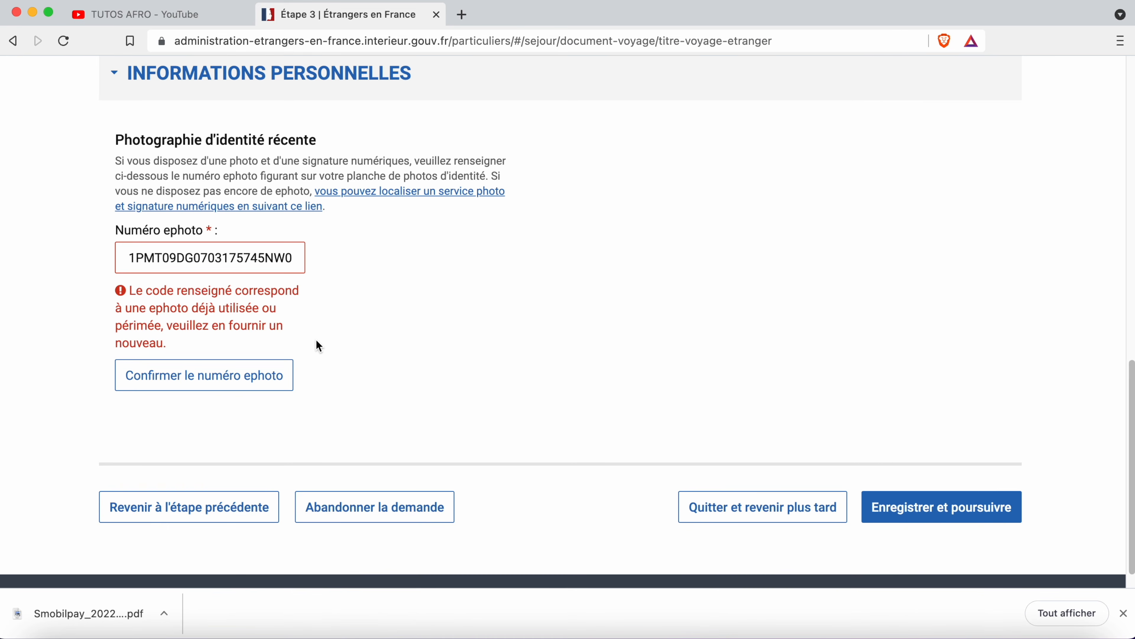
pyautogui.scroll(-1, 318, 346)
pyautogui.click(939, 492)
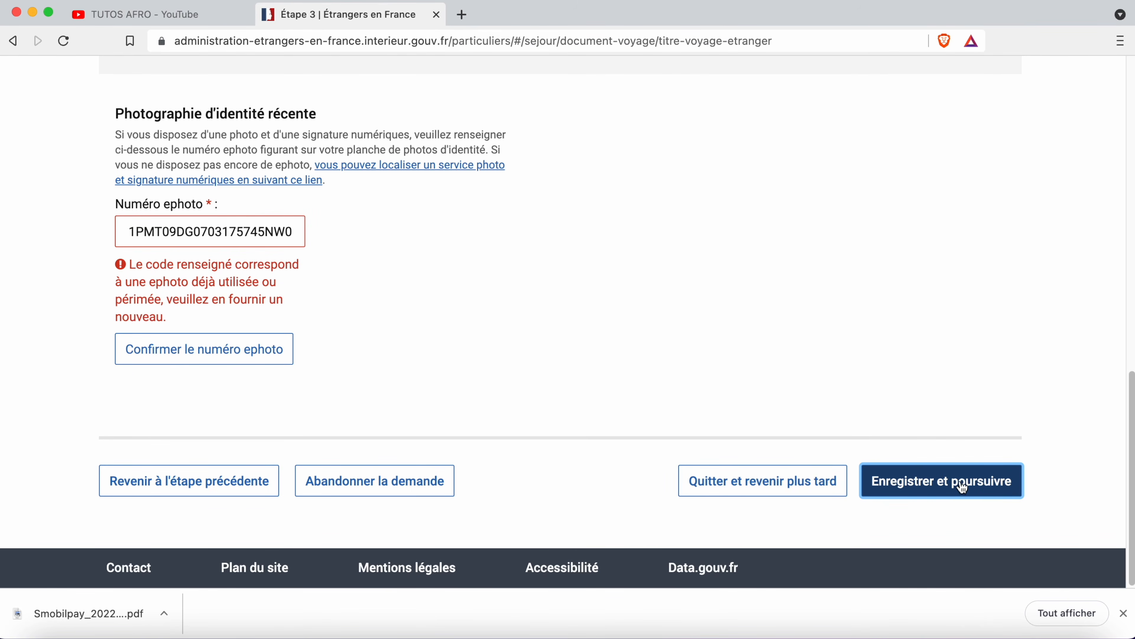
pyautogui.scroll(1, 680, 503)
pyautogui.scroll(10, 677, 497)
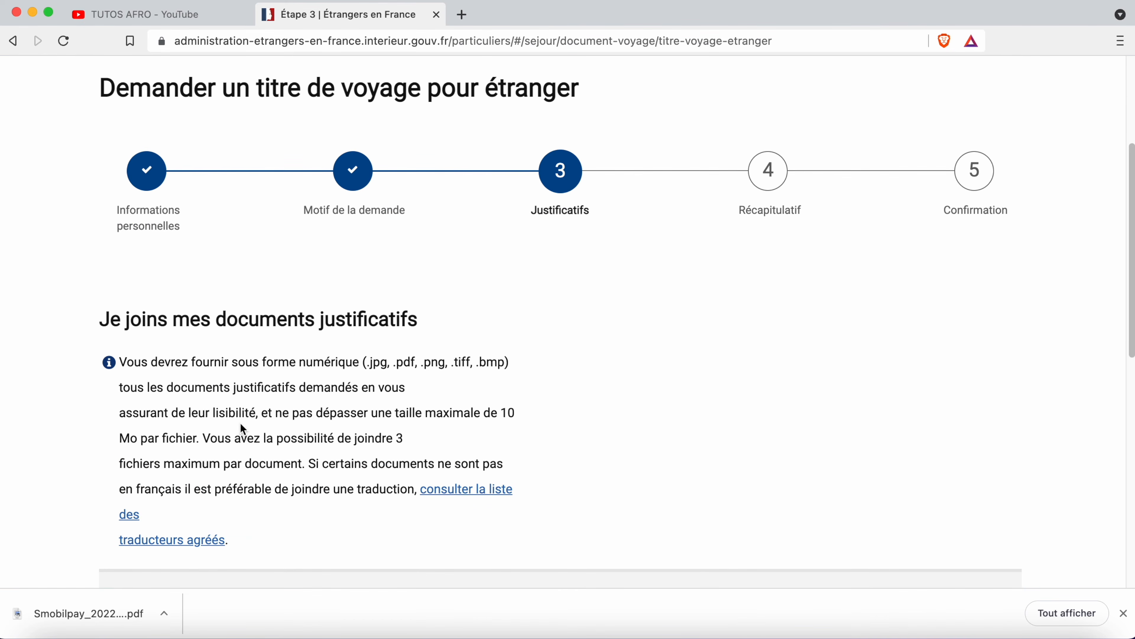
pyautogui.scroll(-4, 384, 474)
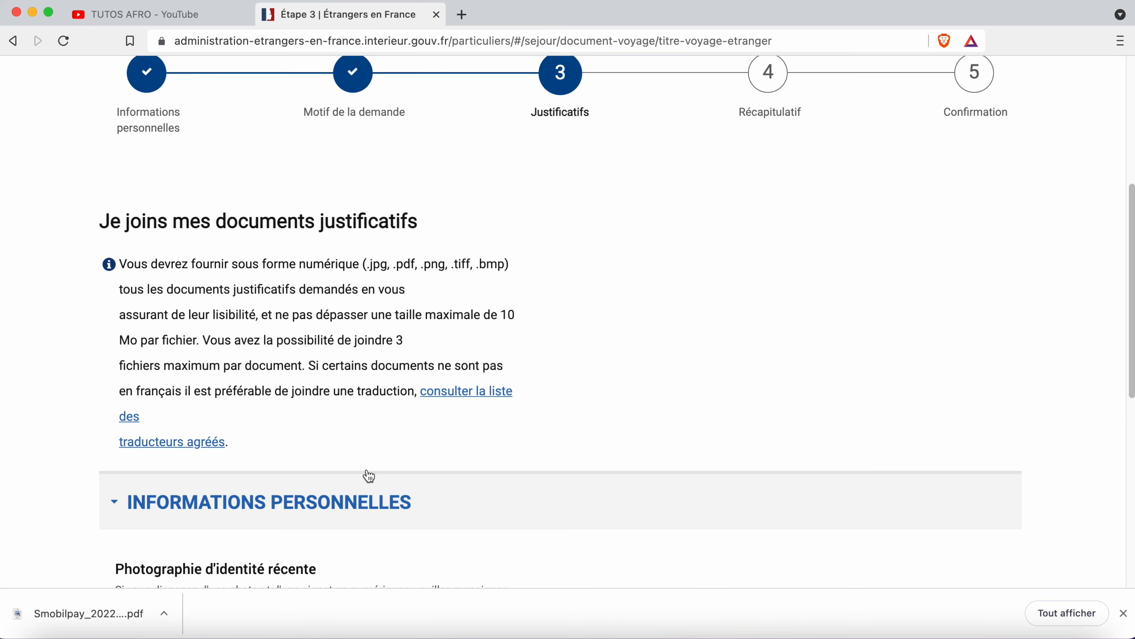
pyautogui.scroll(-12, 340, 480)
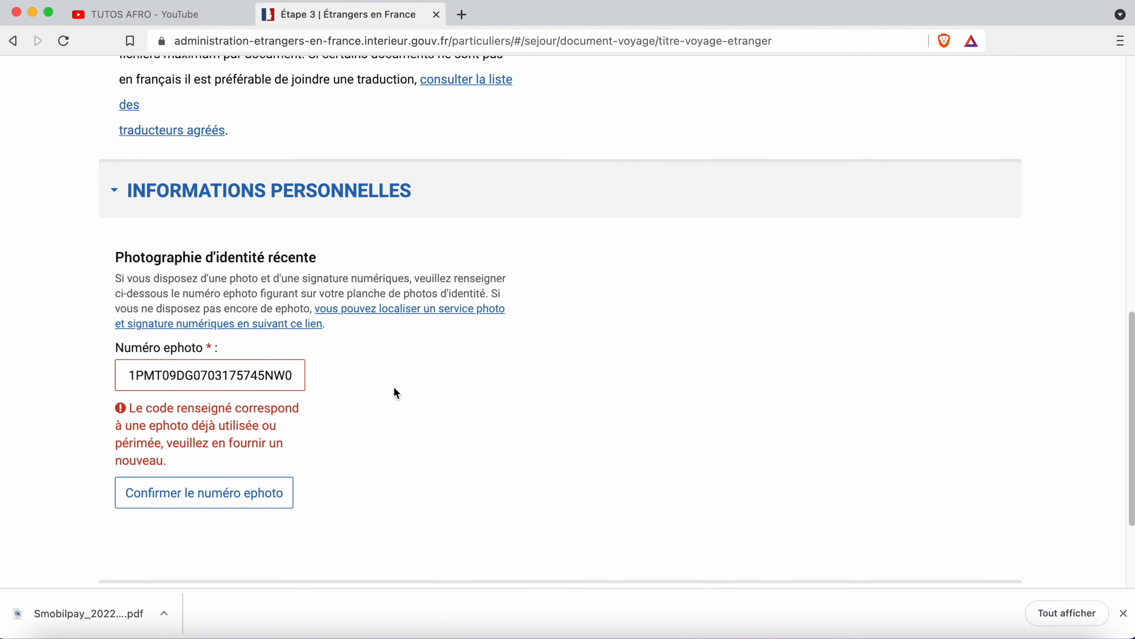
pyautogui.scroll(-3, 247, 416)
pyautogui.scroll(11, 249, 418)
pyautogui.scroll(-14, 717, 467)
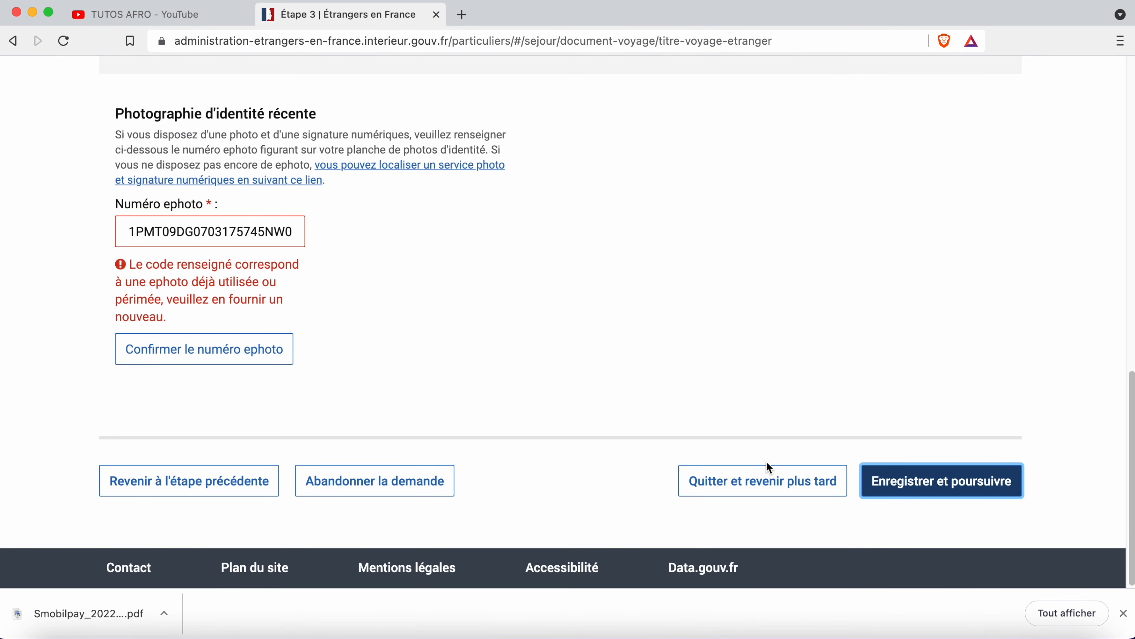
pyautogui.scroll(20, 757, 457)
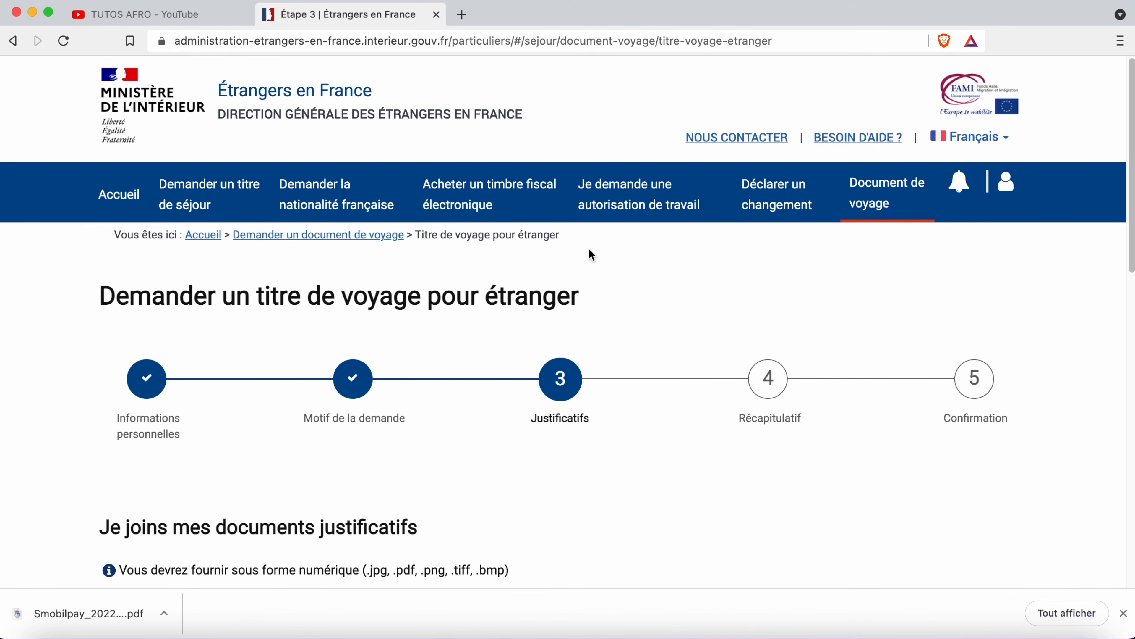
pyautogui.scroll(-15, 616, 497)
pyautogui.scroll(15, 492, 509)
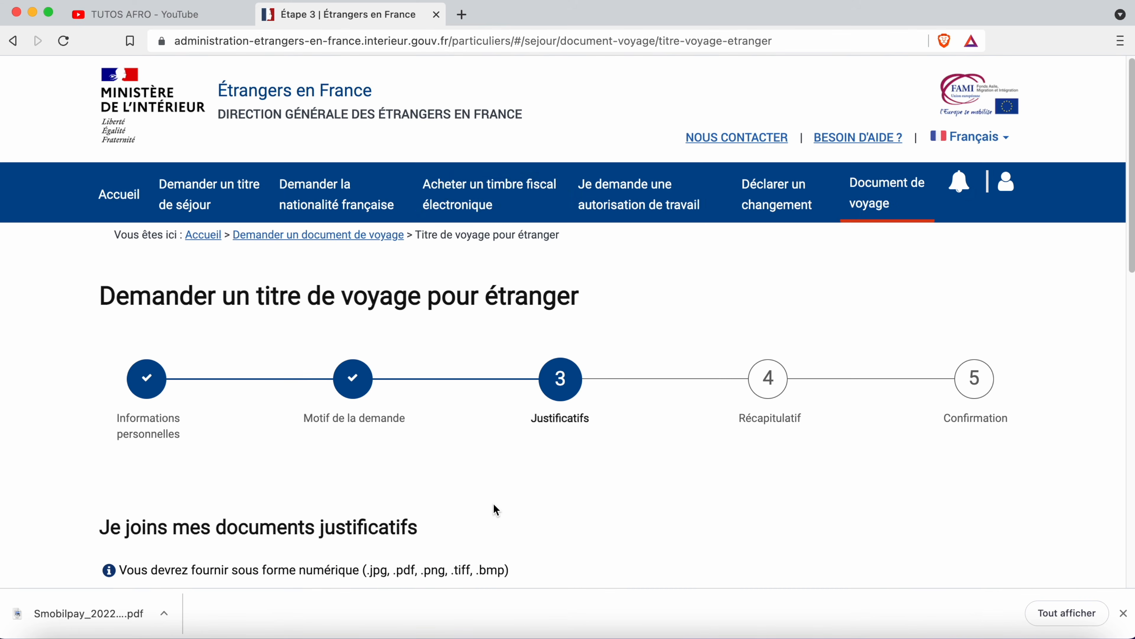